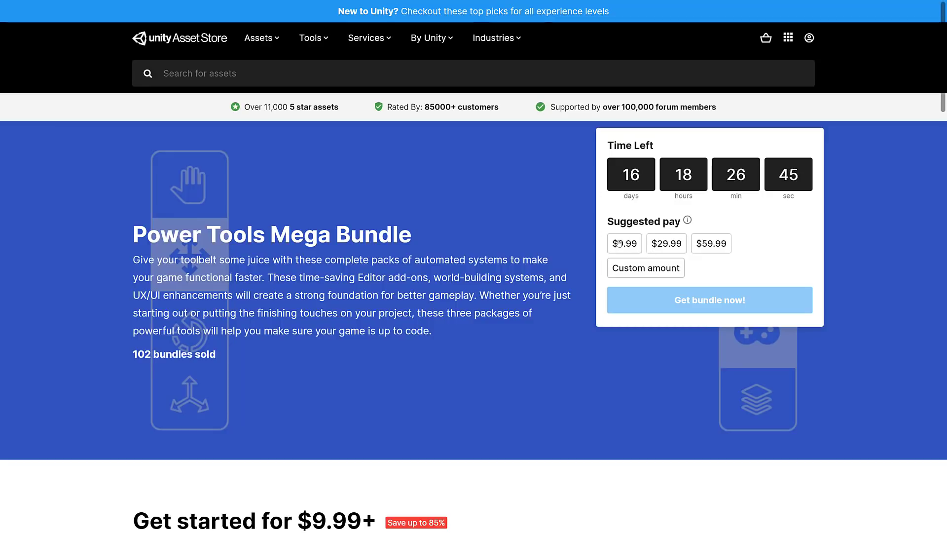
pyautogui.scroll(-5, 474, 386)
pyautogui.scroll(-3, 475, 386)
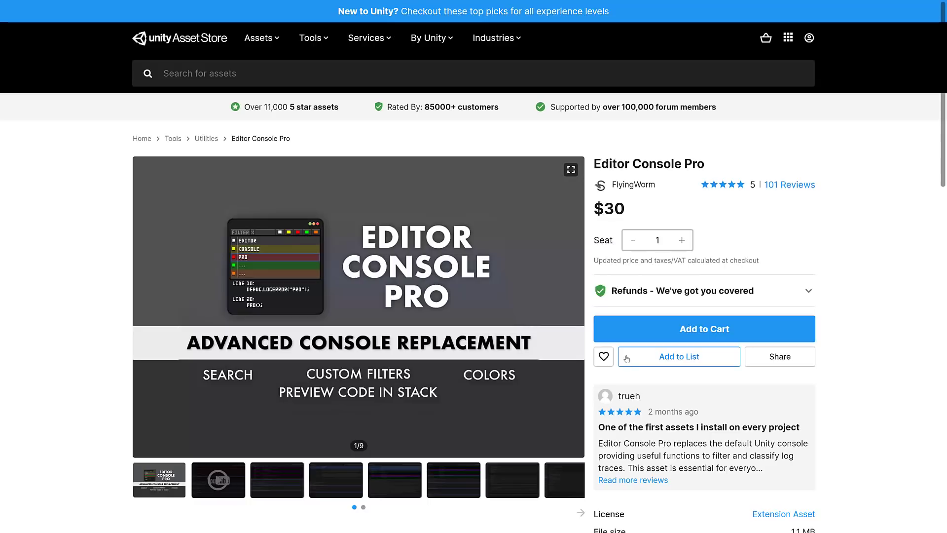
pyautogui.scroll(-1, 356, 337)
pyautogui.scroll(-1, 356, 337)
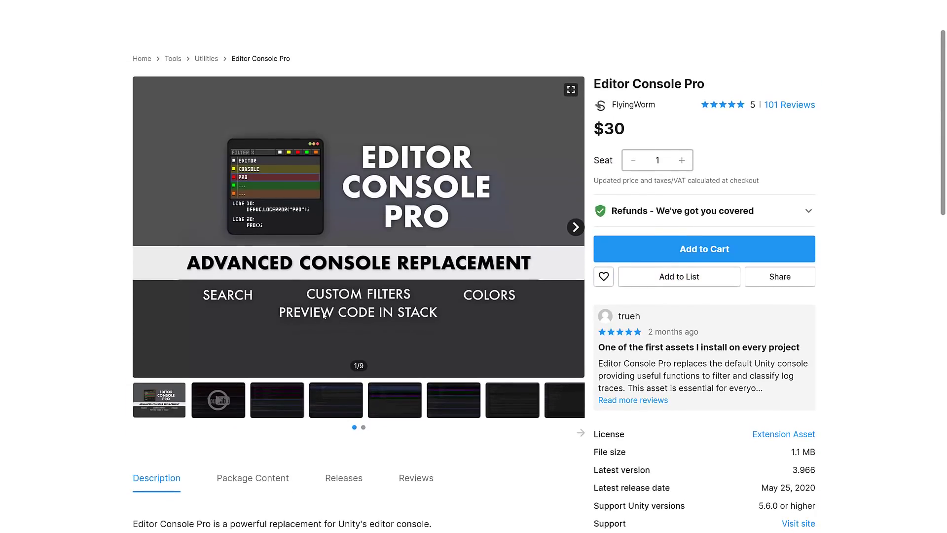
pyautogui.scroll(-2, 328, 314)
pyautogui.scroll(-2, 335, 305)
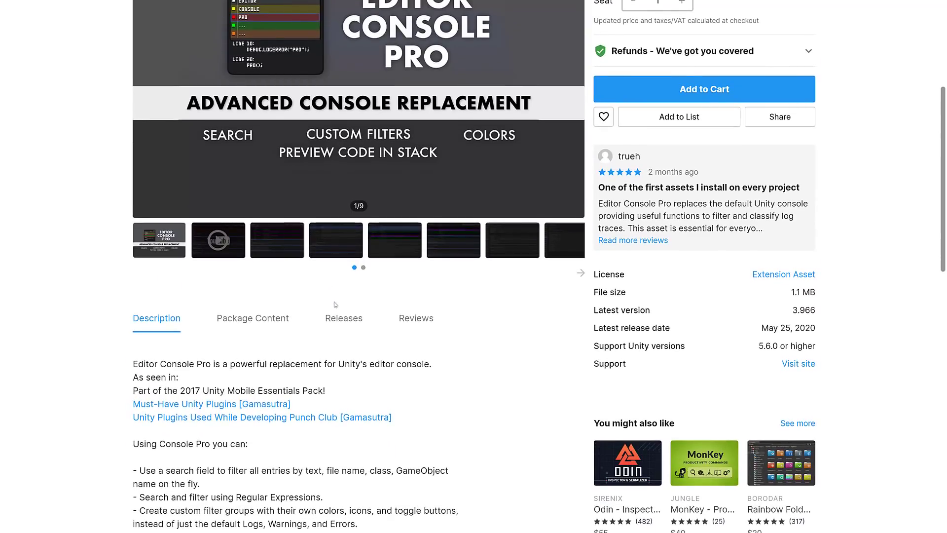
# - View the third and sixth Editor Console Pro gallery screenshots
pyautogui.click(276, 240)
pyautogui.scroll(1, 277, 240)
pyautogui.click(436, 295)
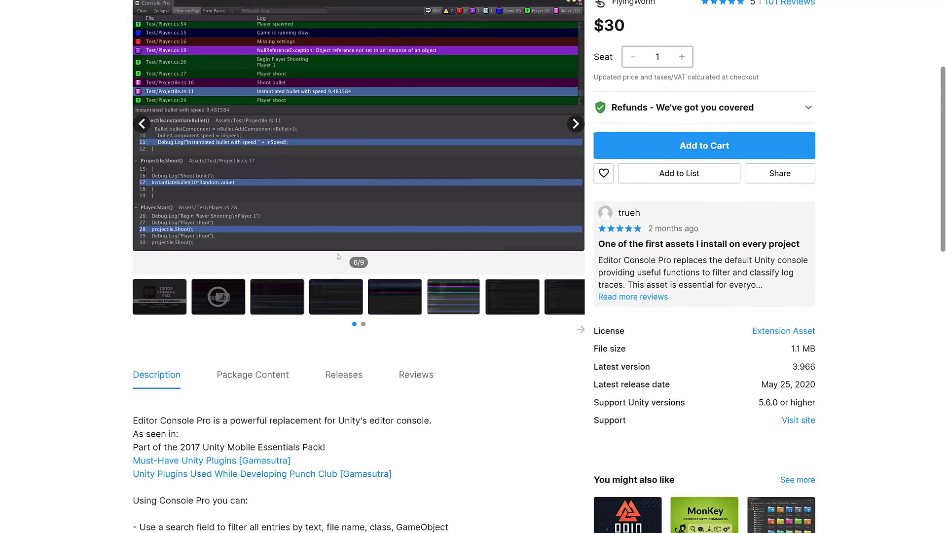
pyautogui.moveTo(359, 306)
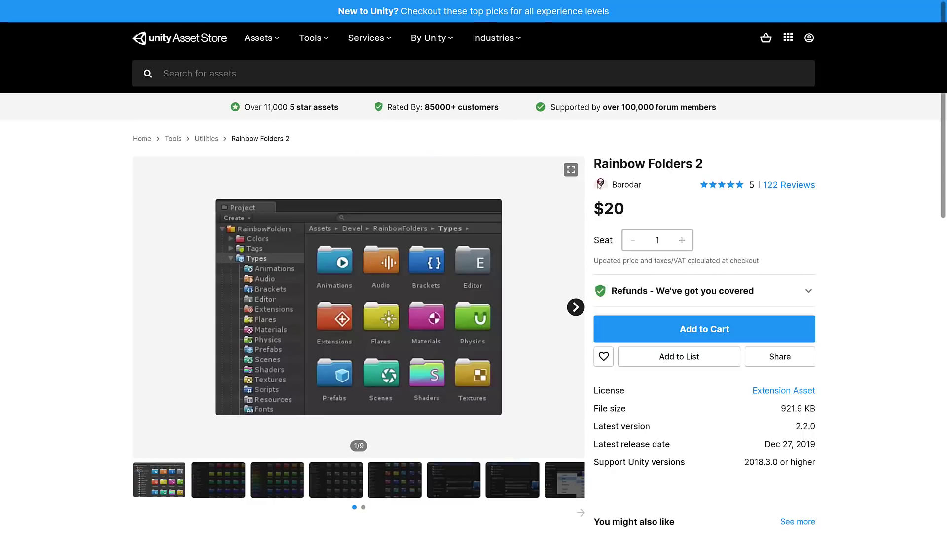
pyautogui.scroll(-3, 363, 272)
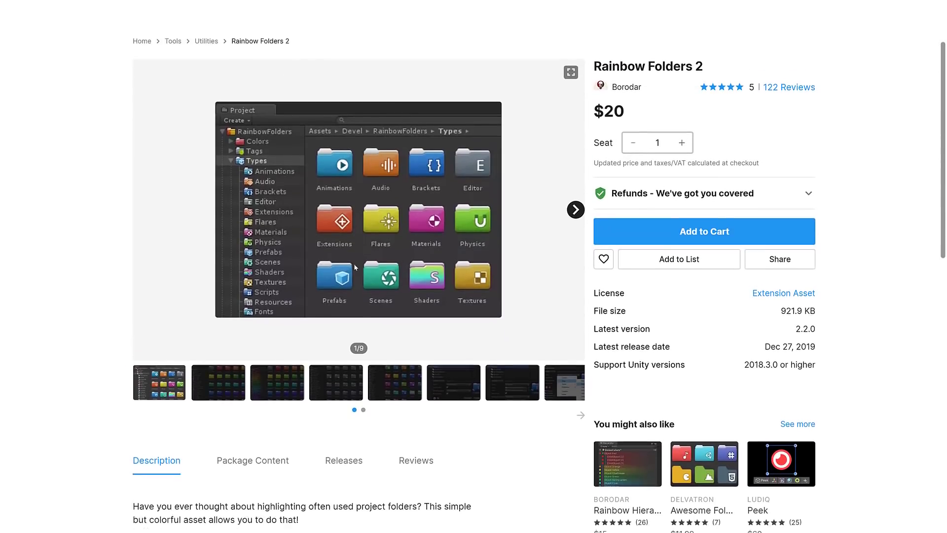
pyautogui.scroll(-2, 354, 263)
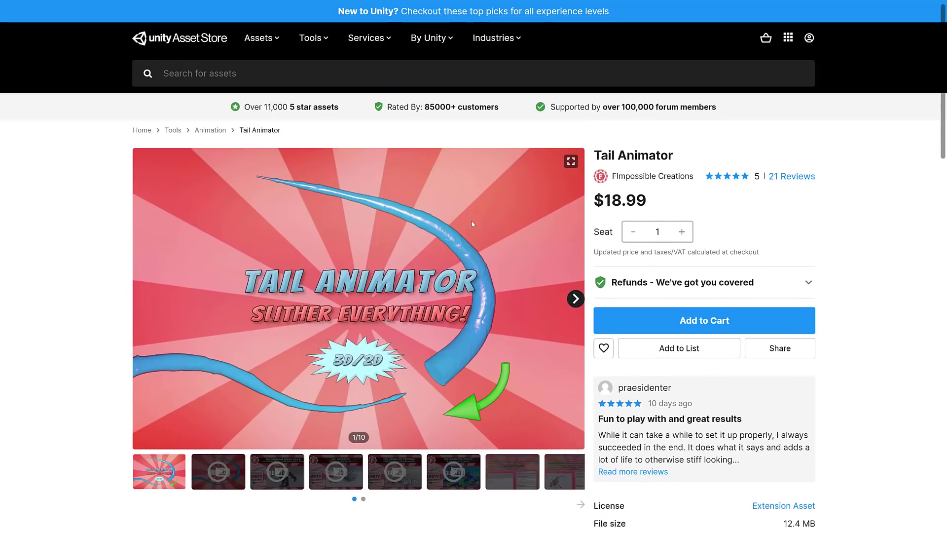
pyautogui.scroll(-1, 471, 224)
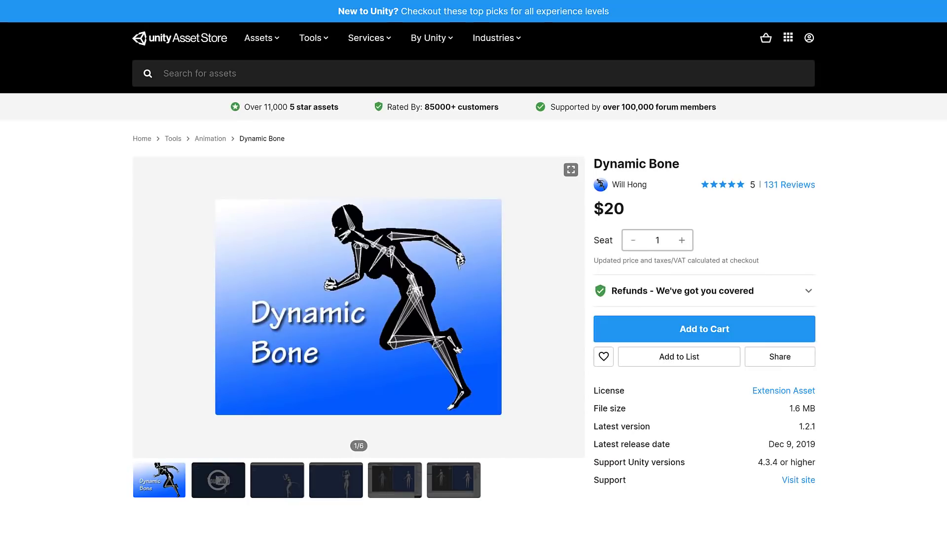
pyautogui.scroll(-5, 547, 311)
pyautogui.scroll(-3, 443, 296)
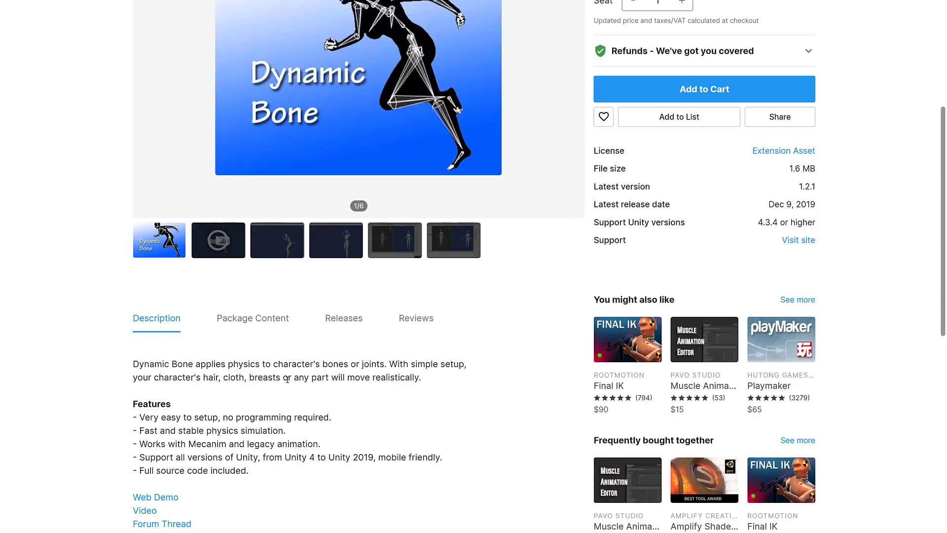
# - Select a word in the Dynamic Bone description, then clear the selection
pyautogui.doubleClick(270, 380)
pyautogui.click(451, 380)
pyautogui.scroll(5, 474, 349)
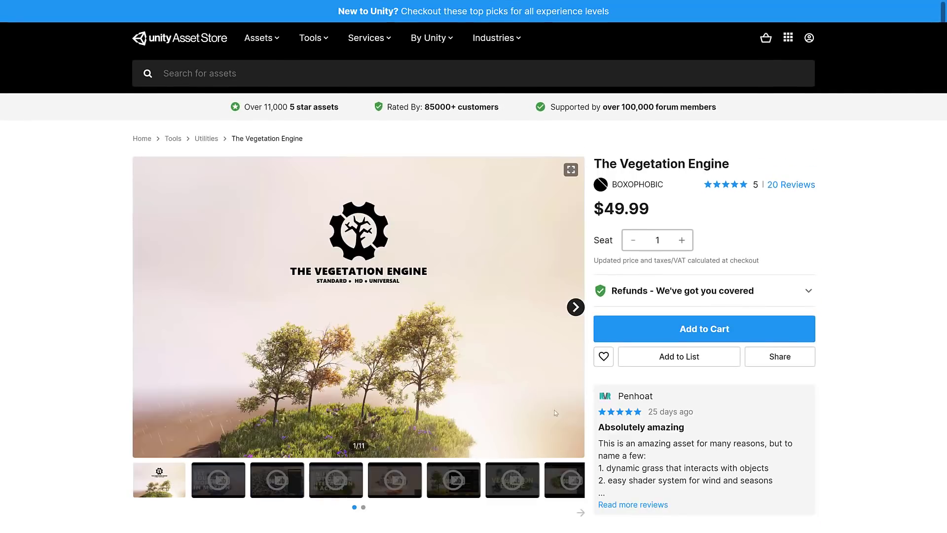
pyautogui.scroll(-3, 548, 407)
pyautogui.scroll(-2, 547, 404)
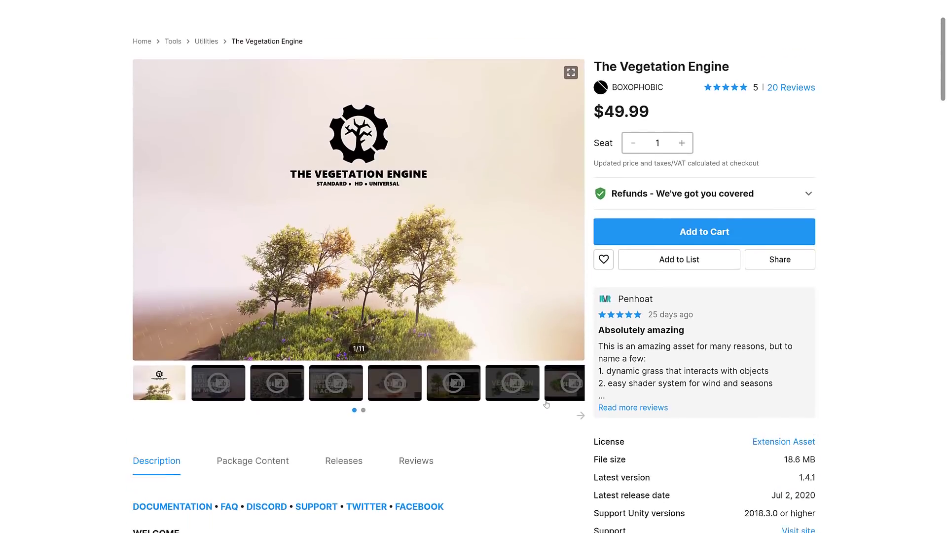
pyautogui.scroll(-3, 546, 404)
pyautogui.scroll(-3, 518, 393)
pyautogui.scroll(-2, 370, 391)
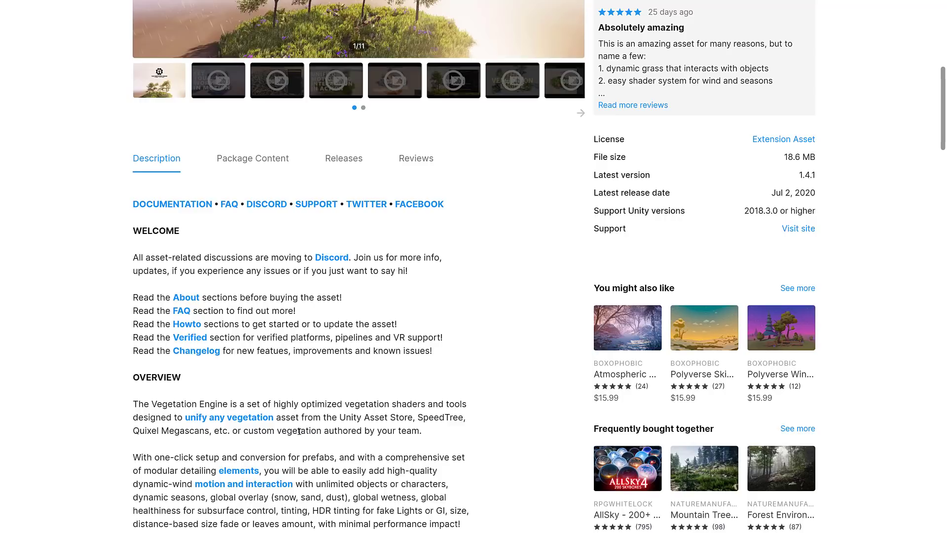
pyautogui.scroll(5, 377, 439)
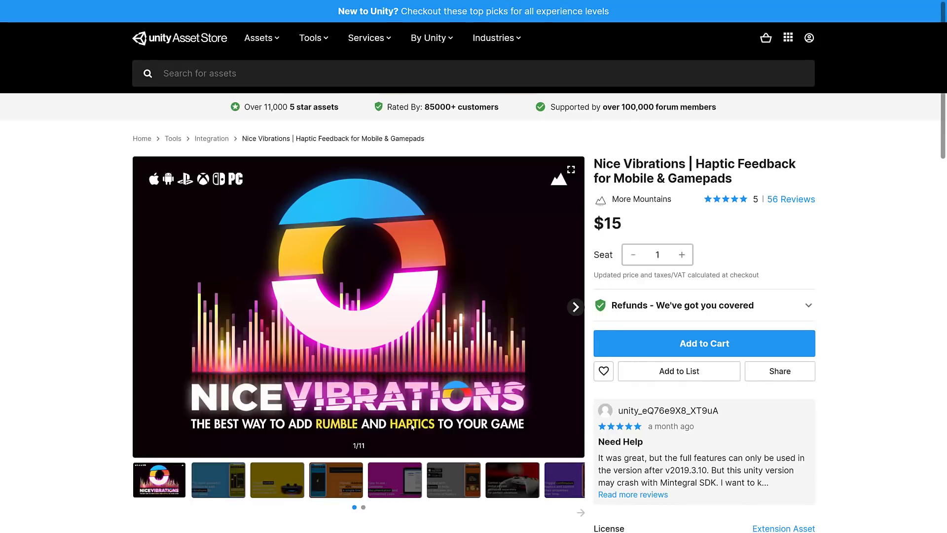
pyautogui.scroll(-1, 413, 426)
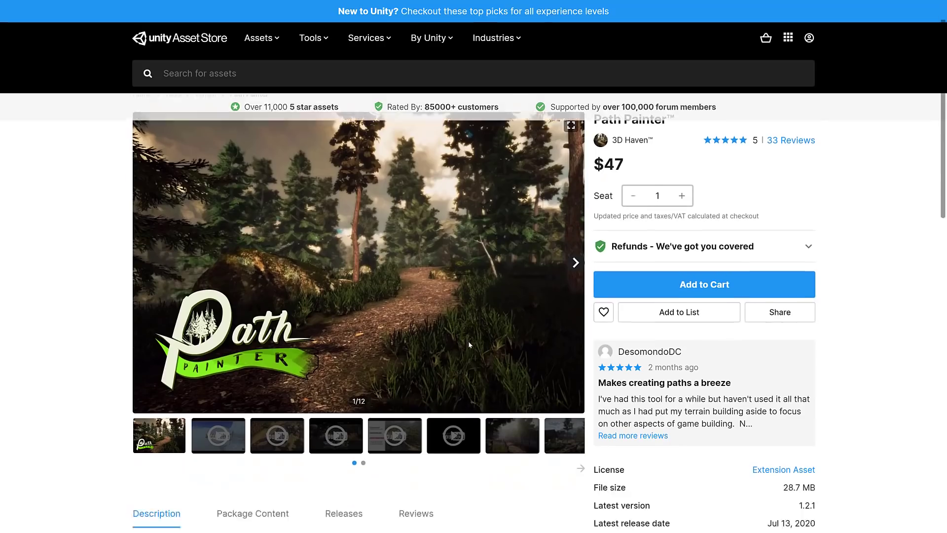
pyautogui.scroll(-3, 468, 341)
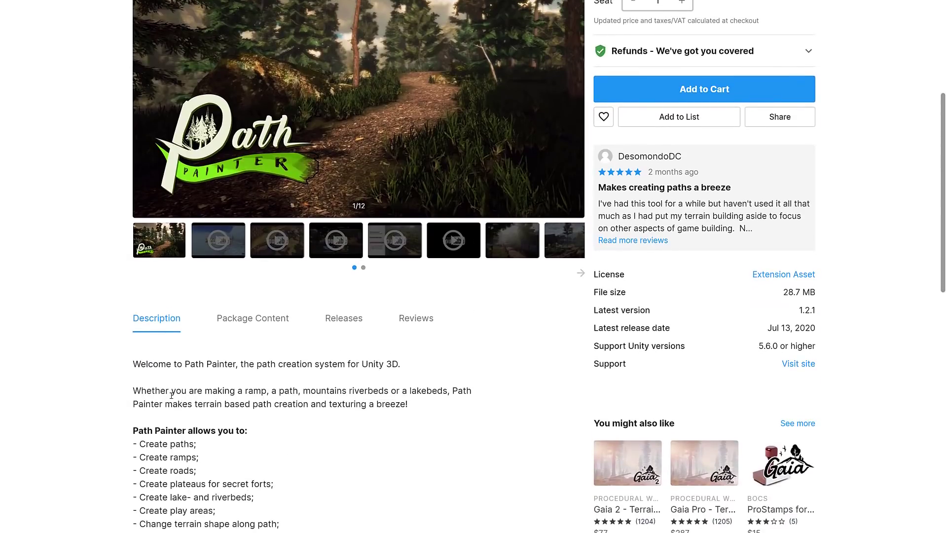
pyautogui.scroll(-2, 190, 400)
pyautogui.scroll(-1, 190, 400)
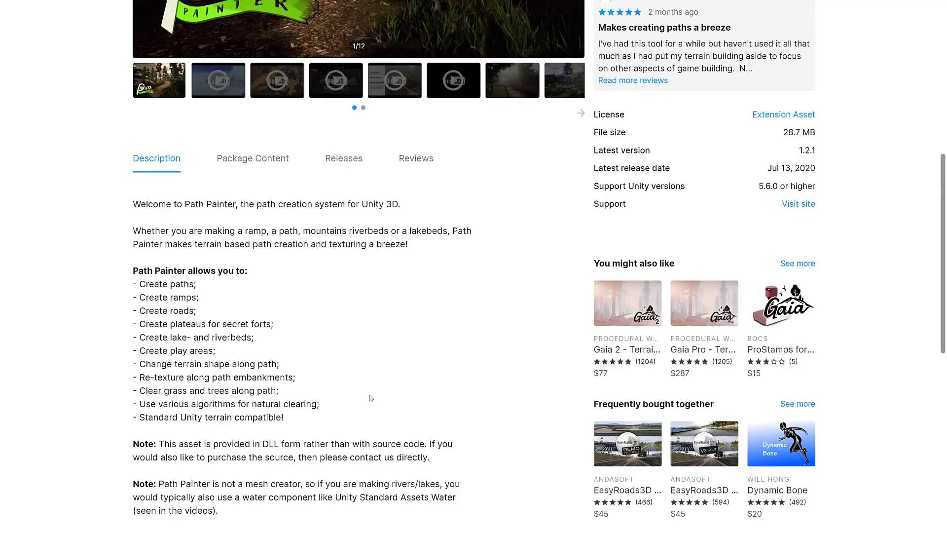
pyautogui.scroll(8, 365, 398)
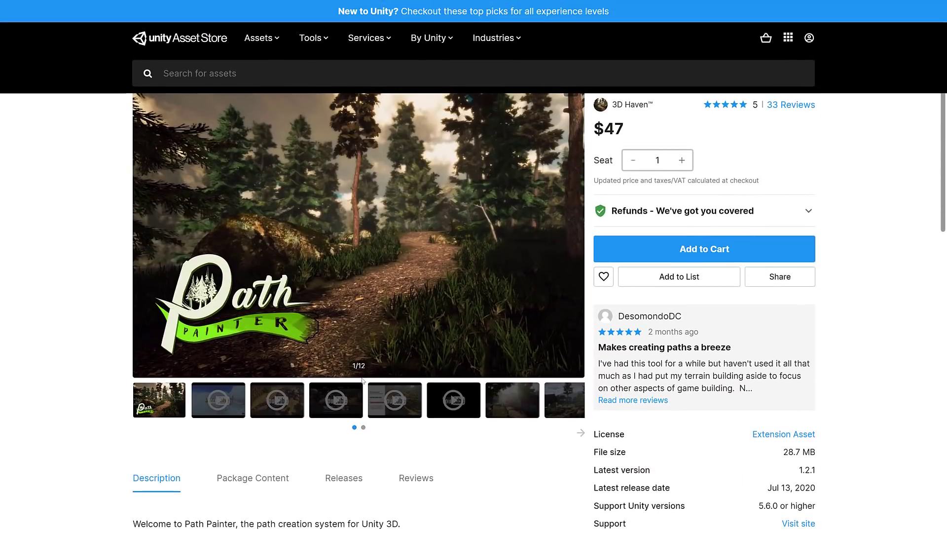
# - Show the seventh and then eighth Path Painter gallery screenshots
pyautogui.click(508, 399)
pyautogui.moveTo(358, 226)
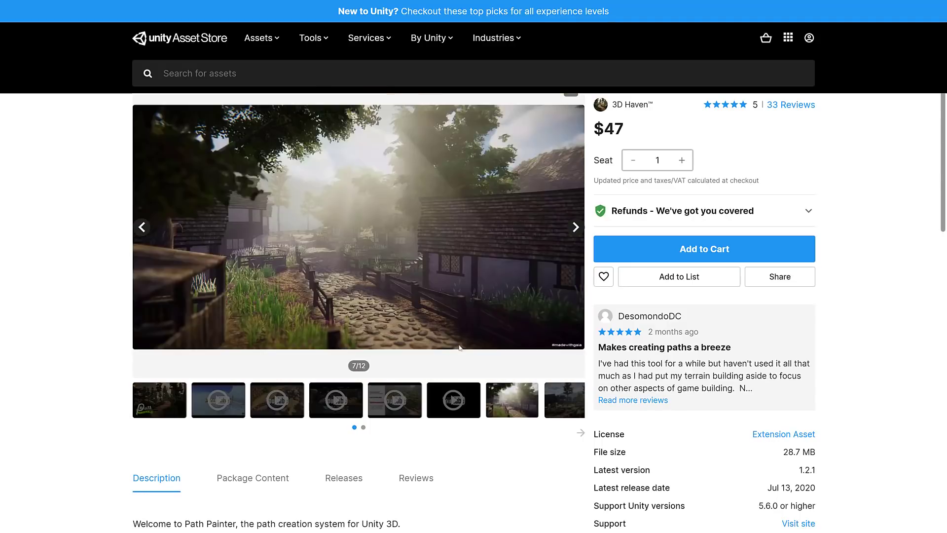
pyautogui.click(564, 399)
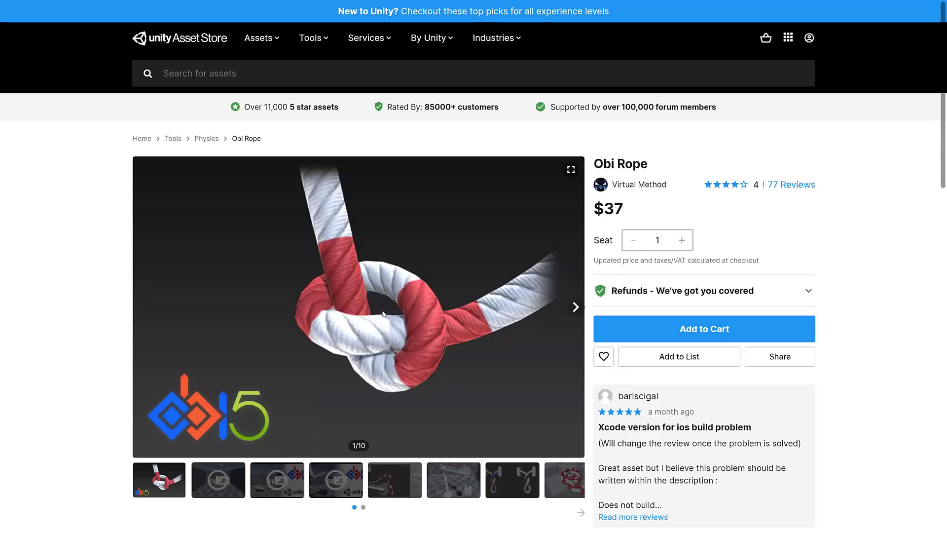
pyautogui.scroll(-3, 383, 314)
pyautogui.scroll(-3, 383, 314)
pyautogui.scroll(-1, 383, 314)
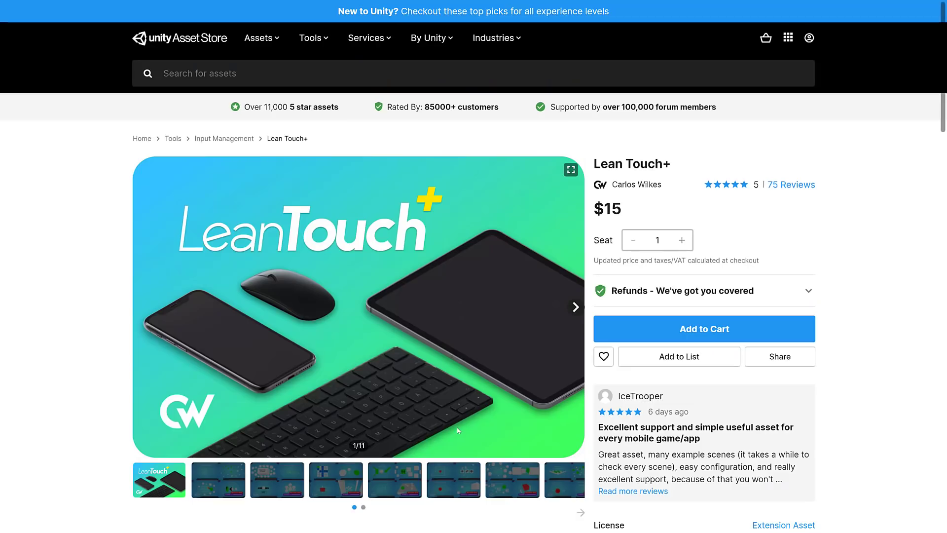
pyautogui.scroll(-3, 456, 427)
pyautogui.scroll(-3, 456, 427)
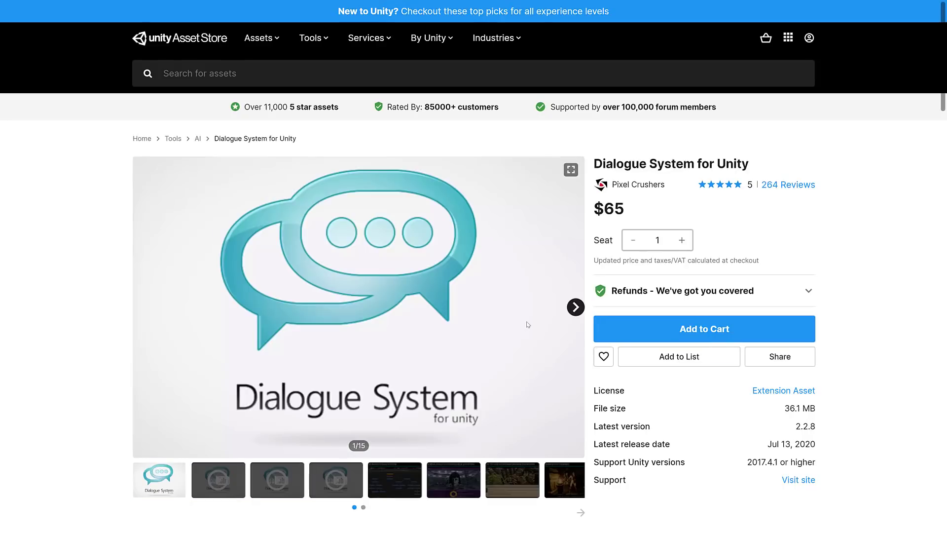
pyautogui.scroll(-4, 527, 323)
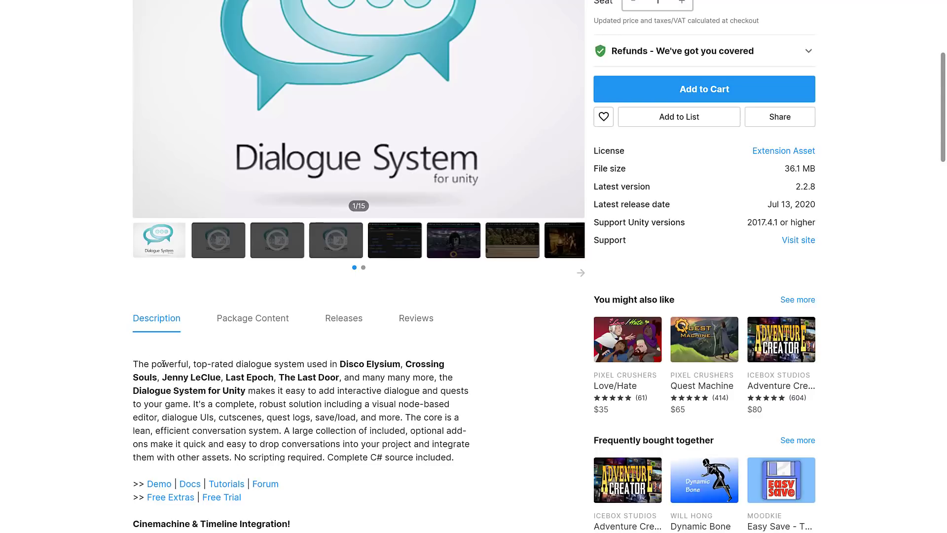
pyautogui.scroll(-5, 233, 366)
pyautogui.scroll(6, 273, 339)
pyautogui.scroll(4, 273, 339)
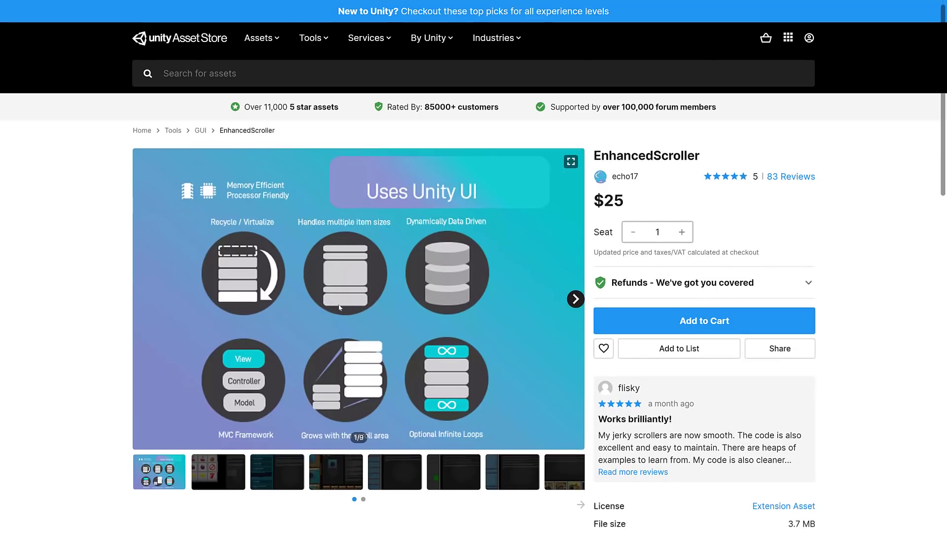
pyautogui.scroll(-3, 338, 304)
pyautogui.scroll(-3, 338, 303)
pyautogui.scroll(-2, 319, 306)
pyautogui.scroll(-1, 319, 307)
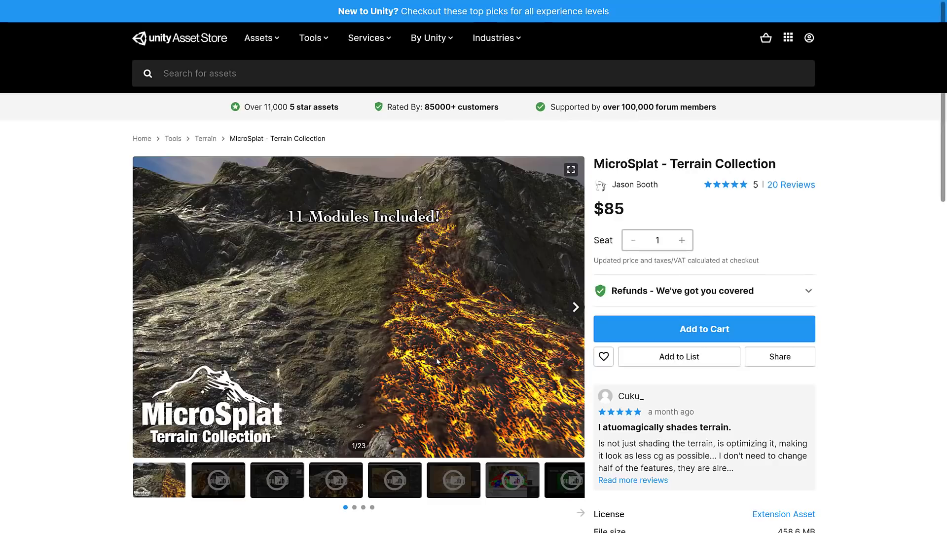
pyautogui.scroll(-2, 436, 361)
pyautogui.scroll(-4, 437, 295)
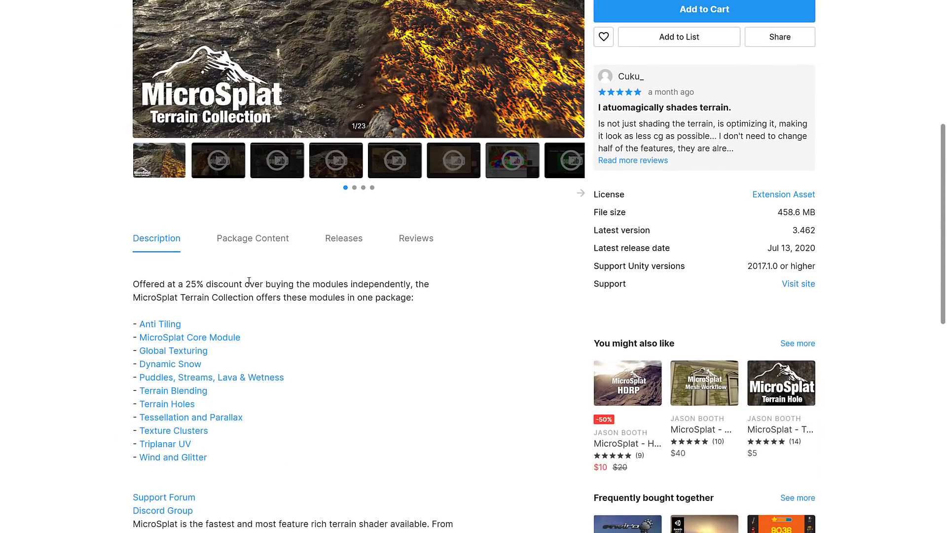
pyautogui.scroll(-2, 195, 297)
pyautogui.scroll(-2, 215, 289)
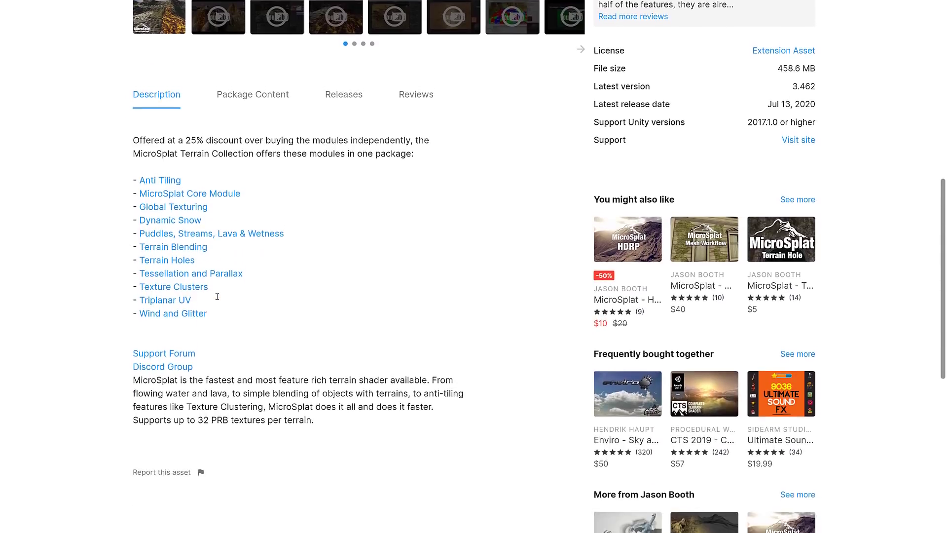
pyautogui.scroll(-1, 218, 281)
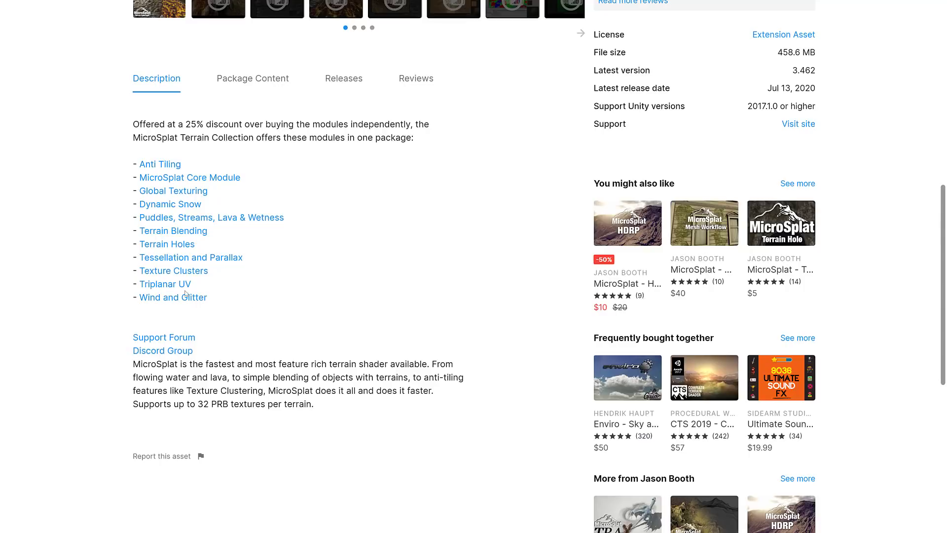
pyautogui.scroll(5, 477, 261)
pyautogui.scroll(-2, 467, 355)
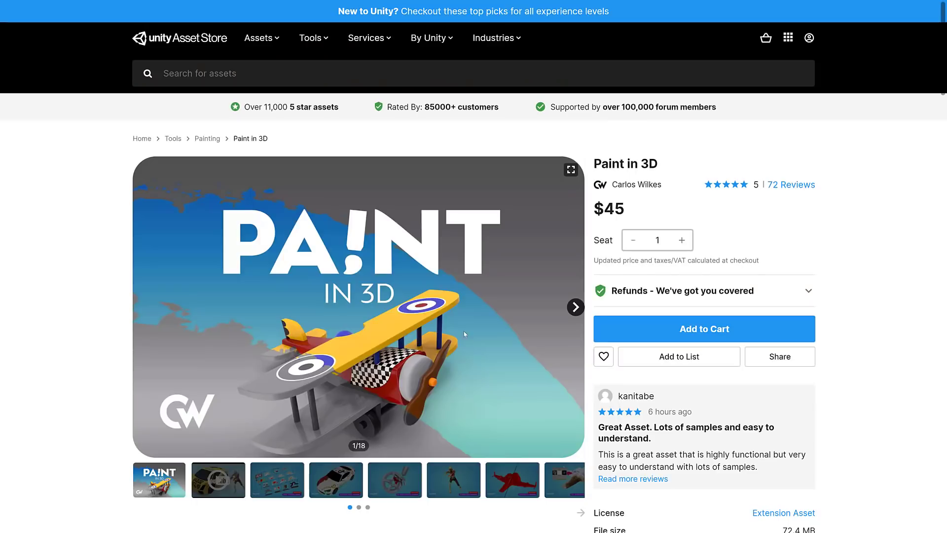
pyautogui.scroll(-5, 419, 300)
pyautogui.scroll(1, 419, 300)
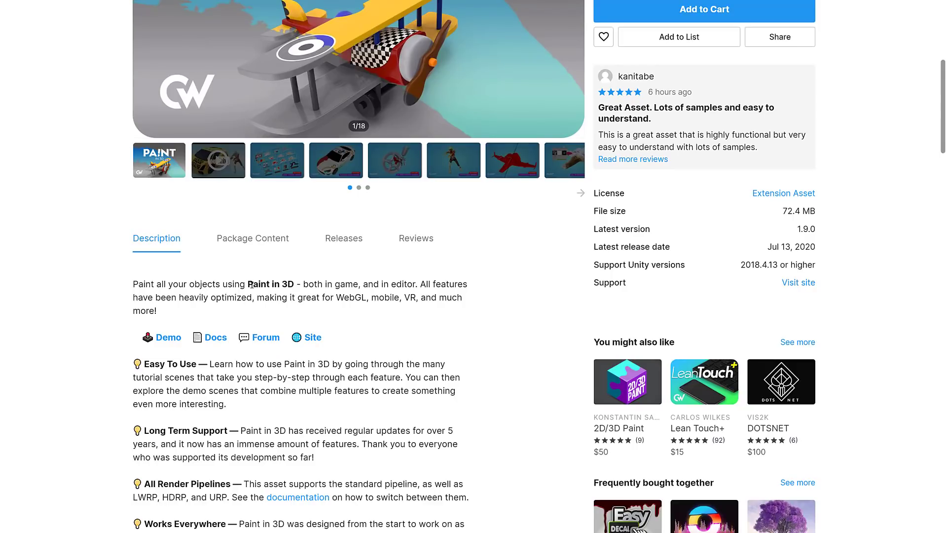
# - Browse Paint in 3D screenshots three through seven, including the painted zombie and red plane
pyautogui.click(277, 160)
pyautogui.scroll(1, 277, 160)
pyautogui.scroll(-1, 277, 160)
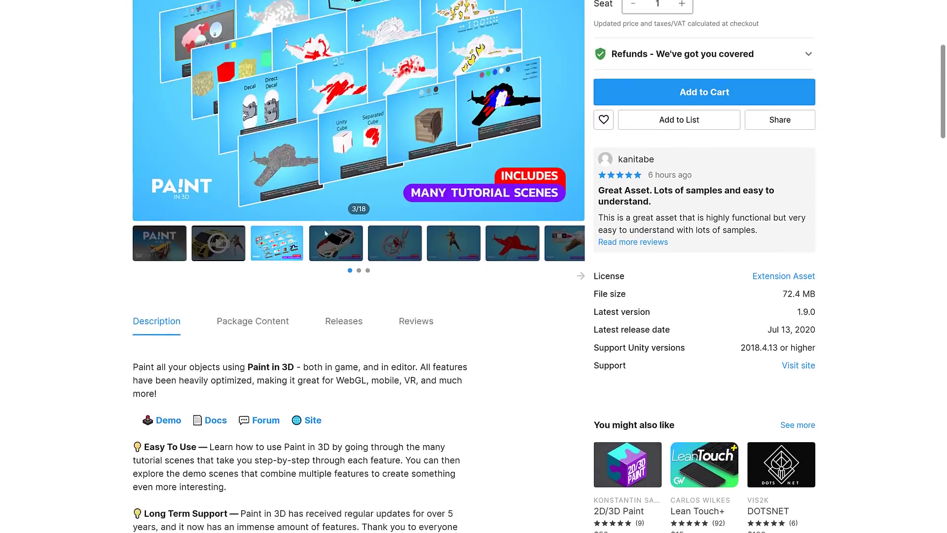
pyautogui.scroll(3, 260, 185)
pyautogui.click(334, 319)
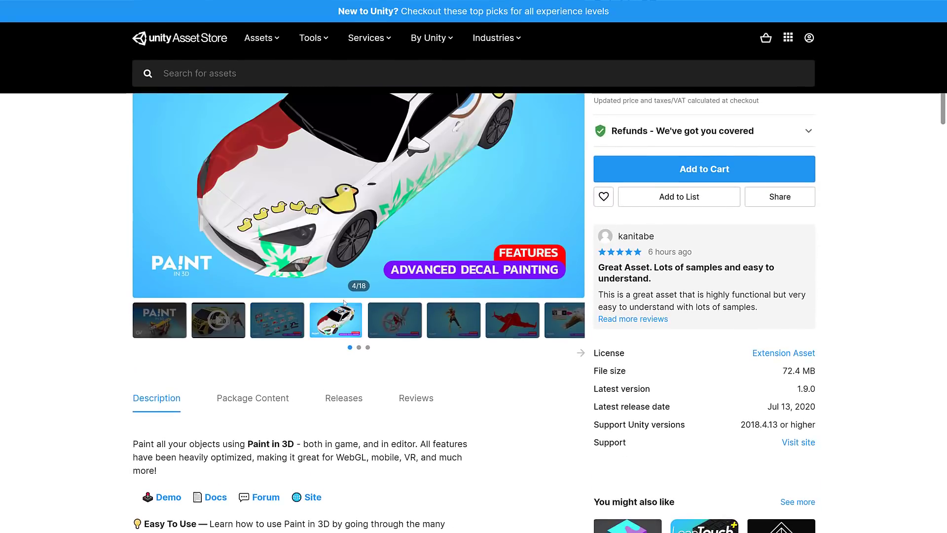
pyautogui.click(394, 320)
pyautogui.click(453, 320)
pyautogui.scroll(3, 500, 320)
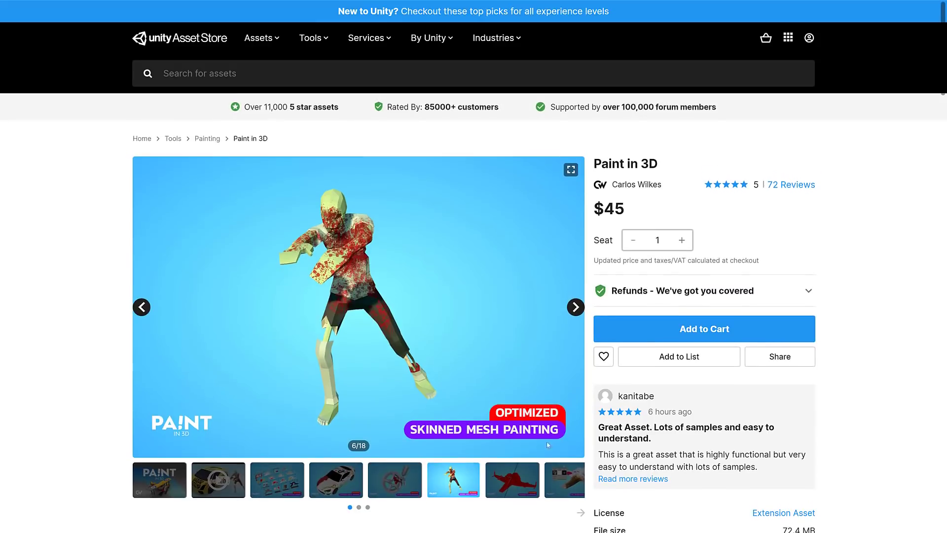
pyautogui.click(512, 480)
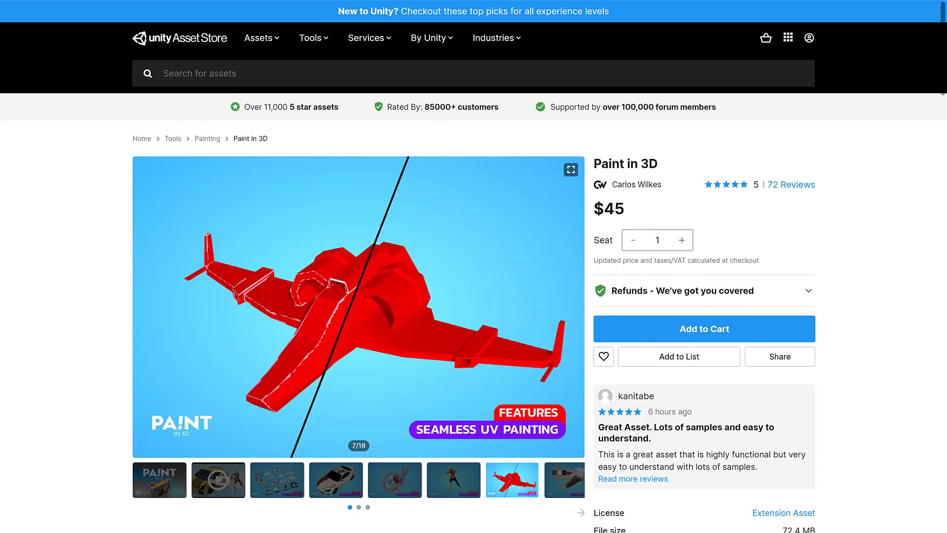
pyautogui.scroll(-3, 412, 327)
pyautogui.scroll(3, 412, 326)
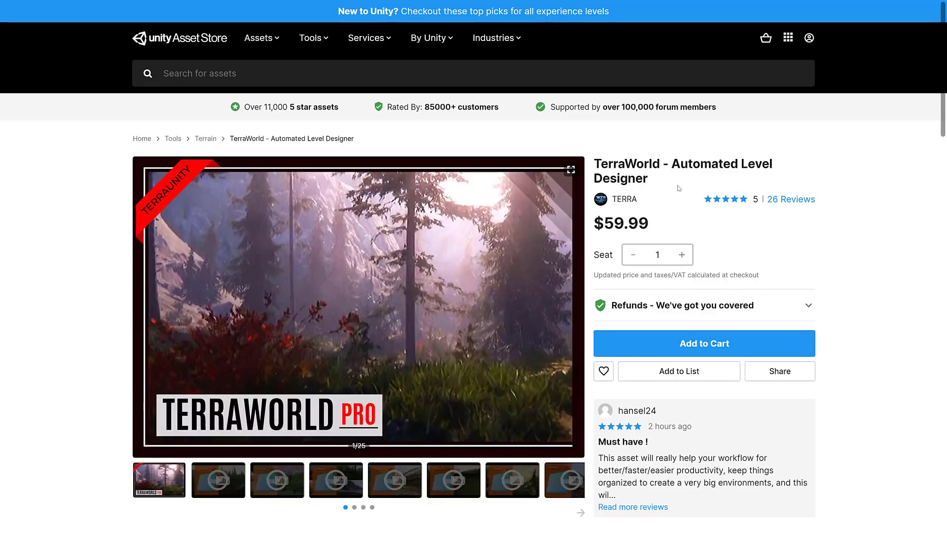
pyautogui.scroll(-1, 669, 221)
pyautogui.scroll(-3, 669, 221)
pyautogui.scroll(-2, 669, 221)
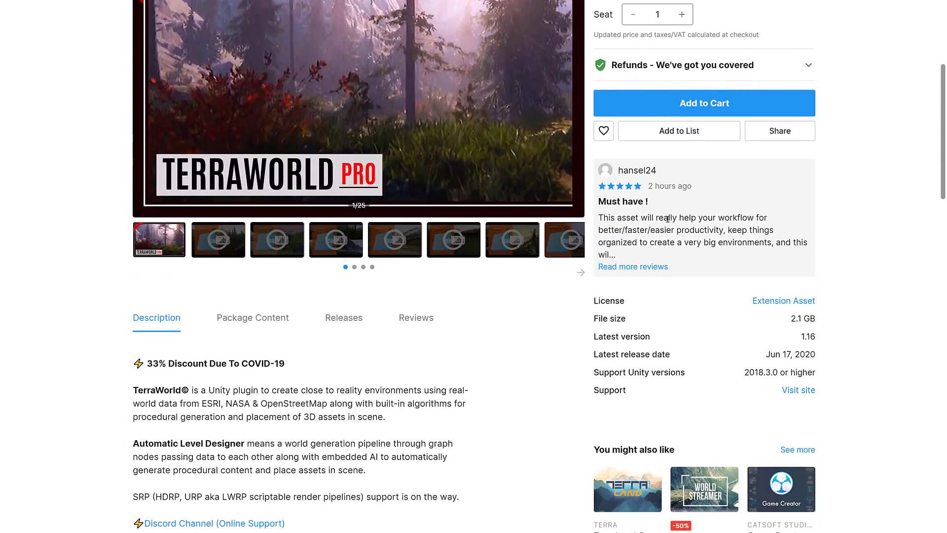
pyautogui.scroll(-1, 669, 221)
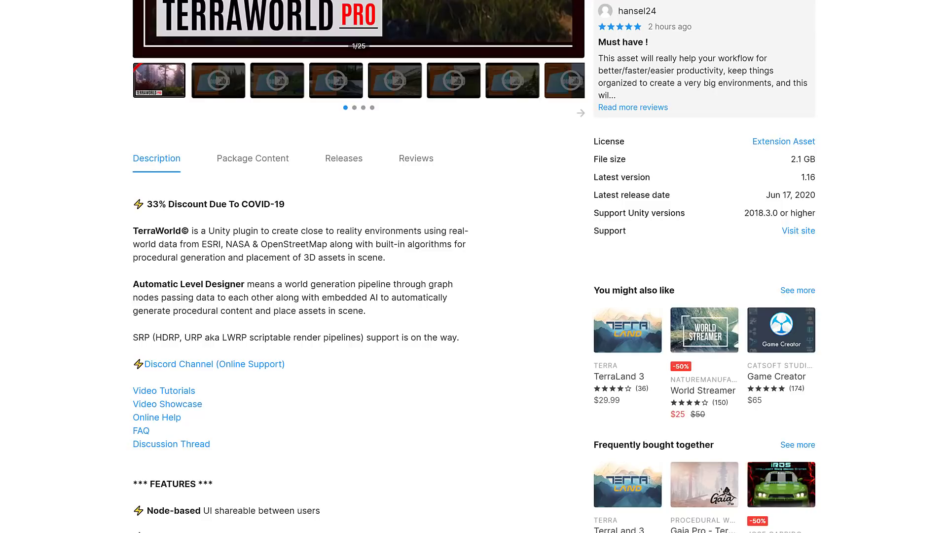
pyautogui.scroll(5, 462, 407)
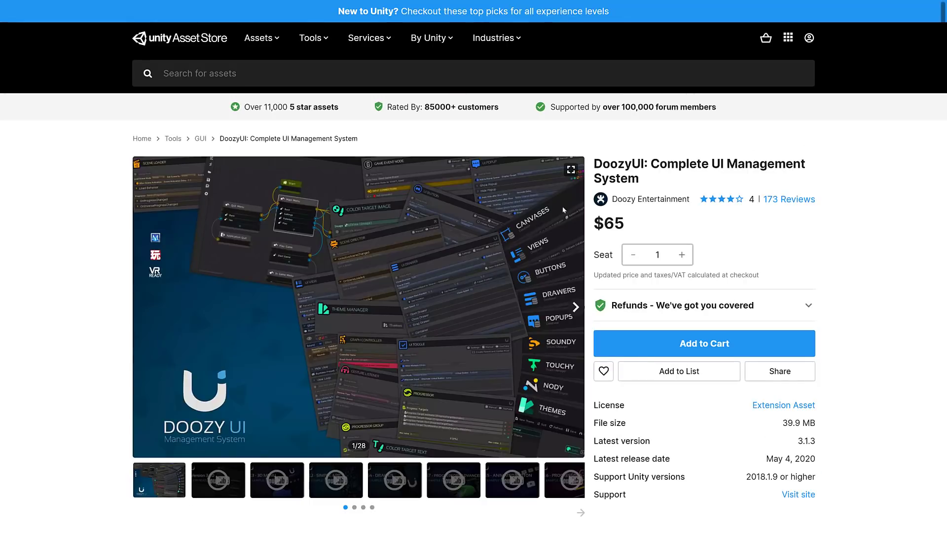
pyautogui.scroll(-3, 510, 273)
pyautogui.scroll(-3, 510, 274)
pyautogui.scroll(-2, 370, 281)
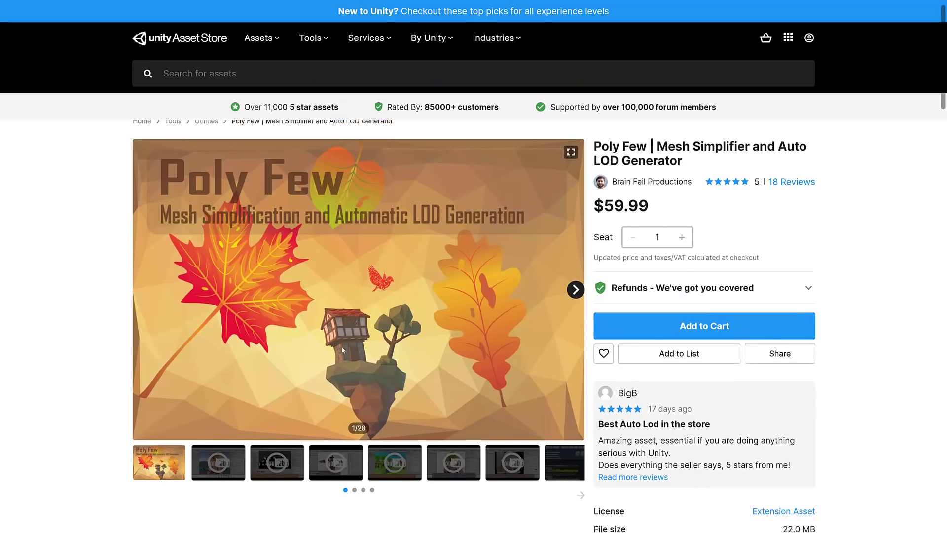
pyautogui.scroll(-1, 342, 345)
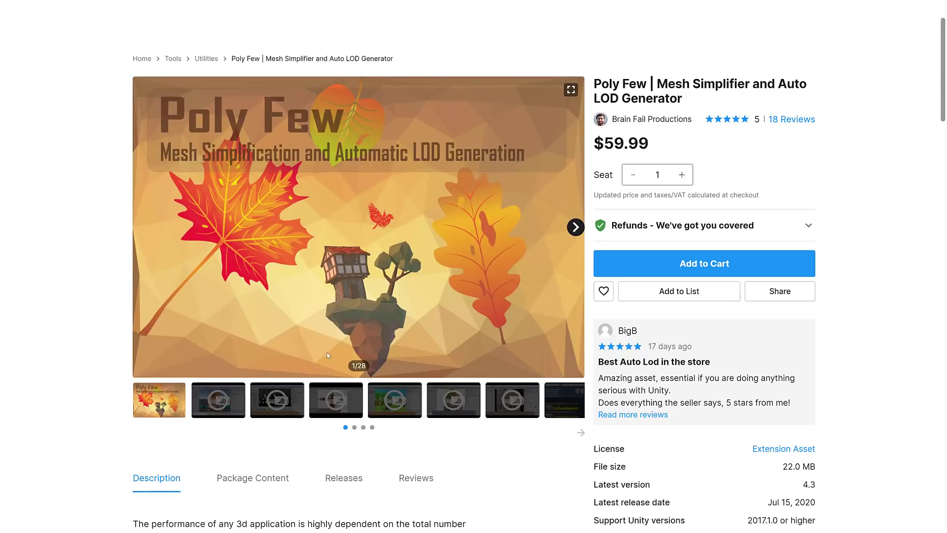
pyautogui.scroll(-3, 331, 348)
pyautogui.scroll(-1, 325, 312)
pyautogui.scroll(-1, 326, 312)
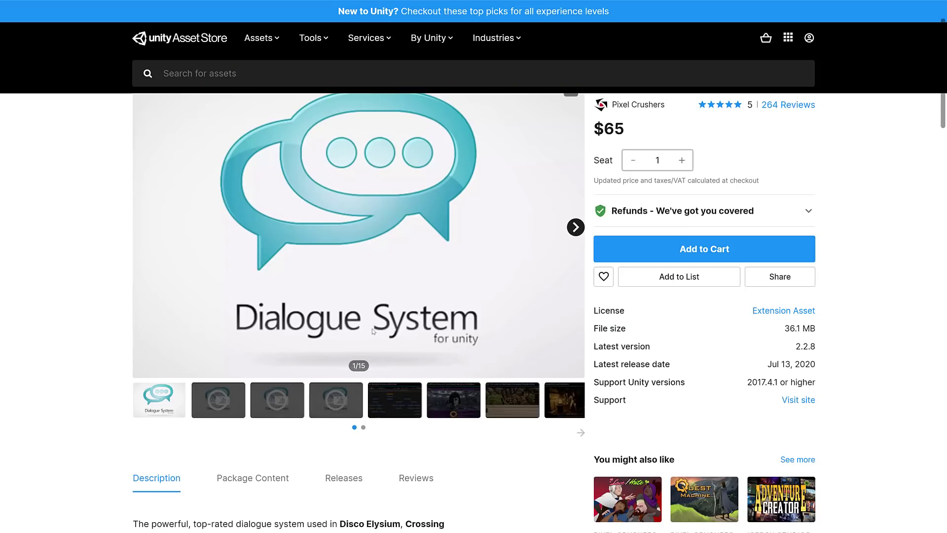
pyautogui.scroll(-3, 383, 333)
pyautogui.scroll(-3, 383, 333)
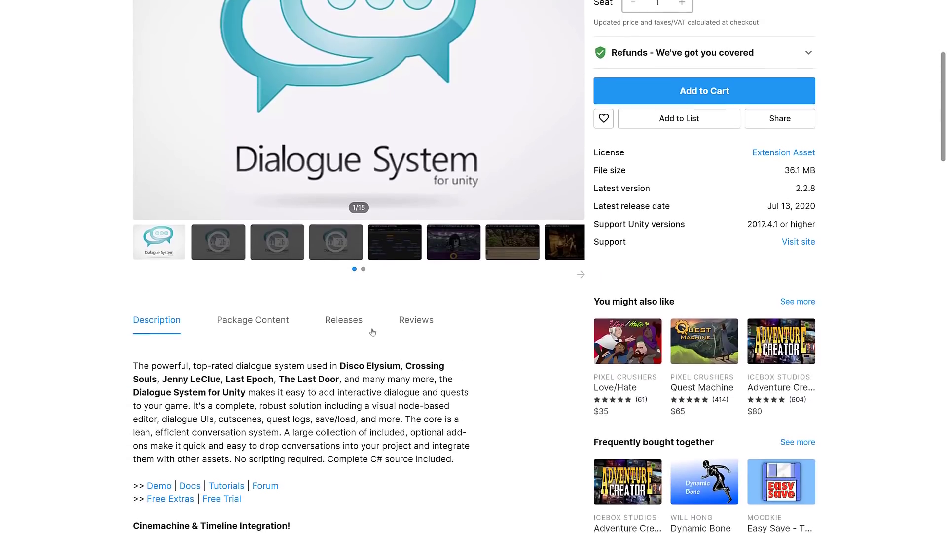
pyautogui.scroll(5, 374, 332)
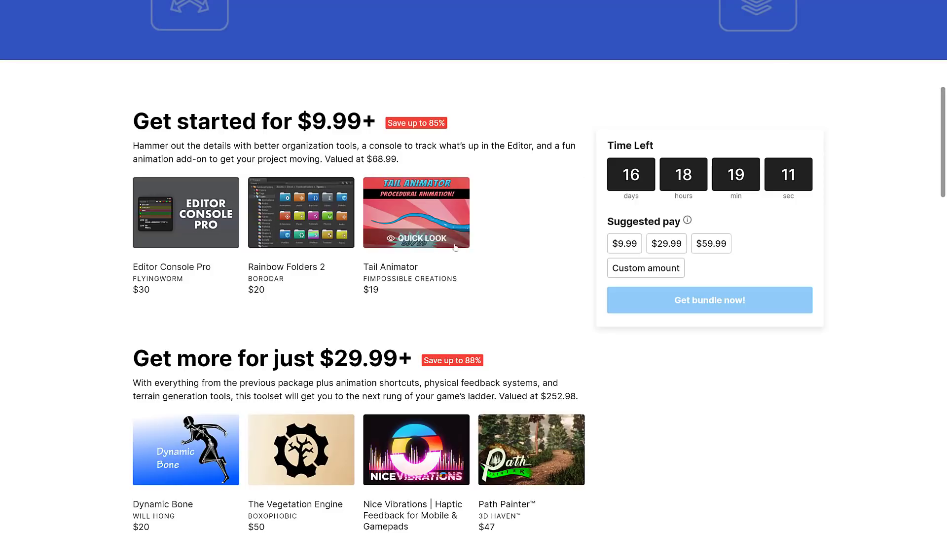
pyautogui.scroll(-5, 510, 210)
pyautogui.scroll(-3, 510, 210)
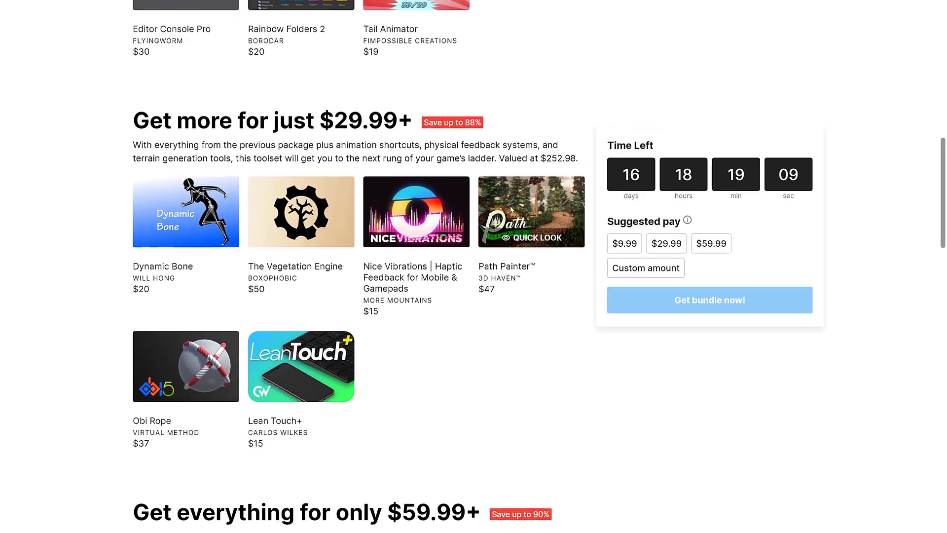
pyautogui.scroll(8, 511, 210)
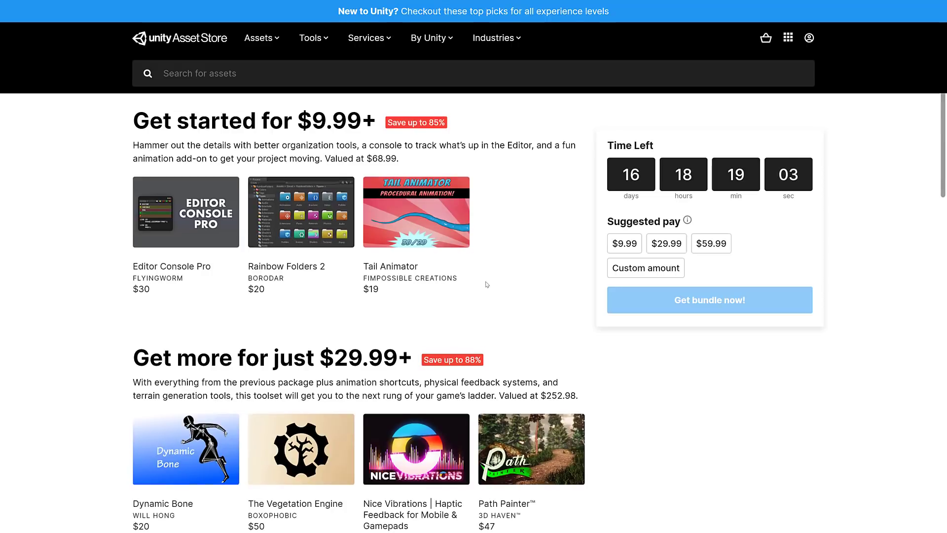
pyautogui.scroll(-3, 488, 286)
pyautogui.scroll(-3, 415, 316)
pyautogui.scroll(-4, 443, 317)
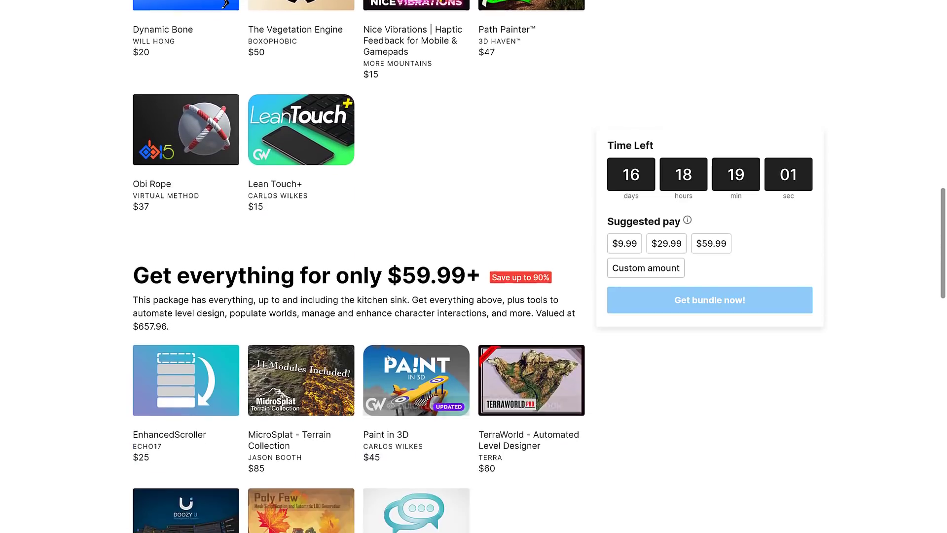
pyautogui.scroll(-3, 457, 316)
pyautogui.scroll(1, 458, 317)
pyautogui.scroll(1, 457, 326)
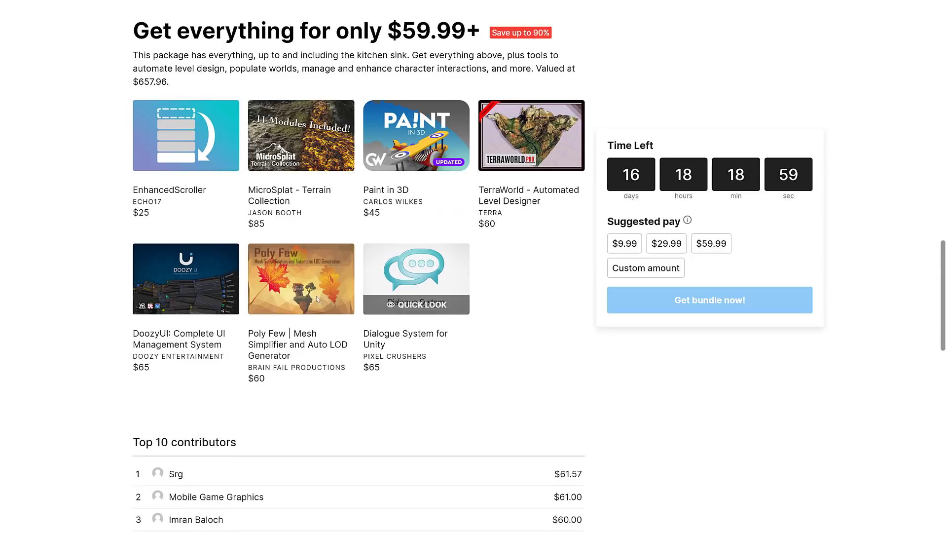
pyautogui.scroll(3, 227, 141)
pyautogui.scroll(3, 226, 185)
pyautogui.scroll(3, 227, 259)
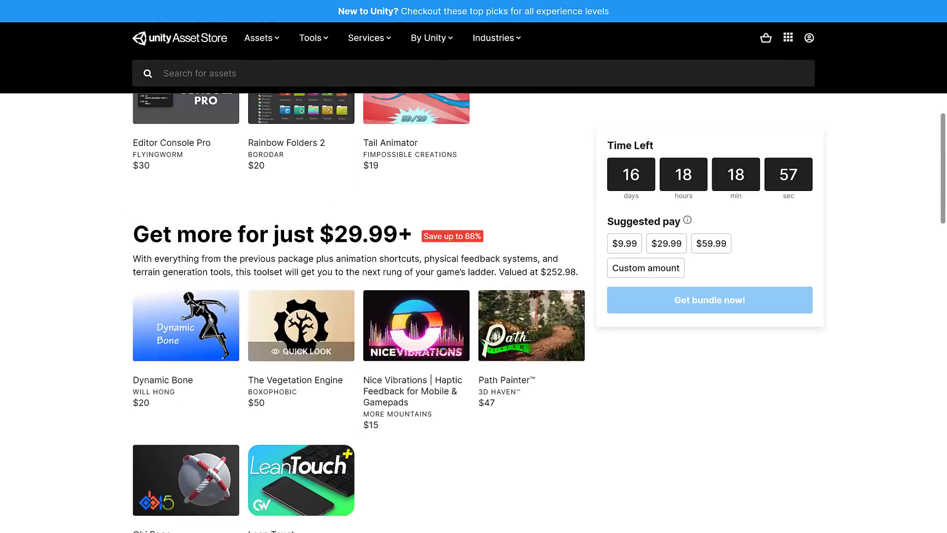
pyautogui.scroll(3, 211, 314)
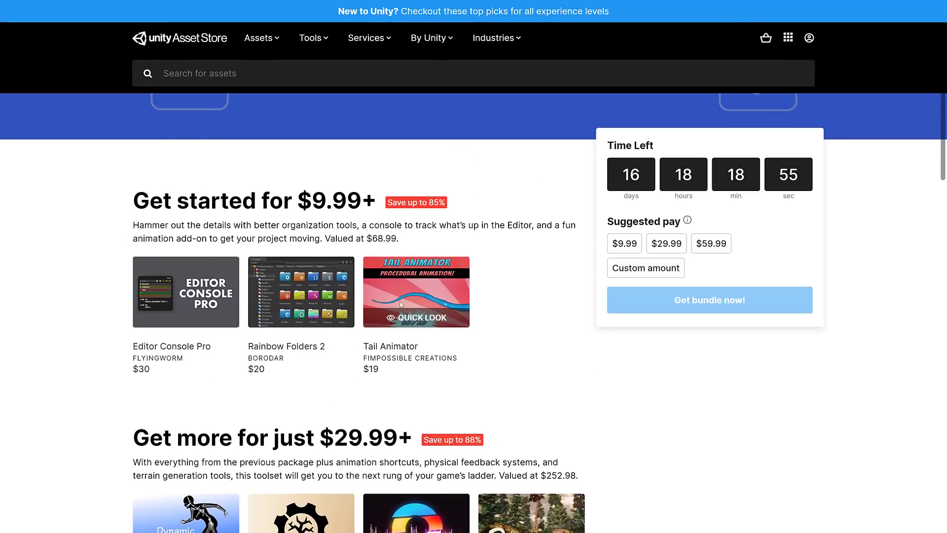
pyautogui.scroll(-1, 401, 303)
pyautogui.scroll(-3, 401, 304)
pyautogui.scroll(-3, 401, 304)
pyautogui.scroll(-4, 401, 304)
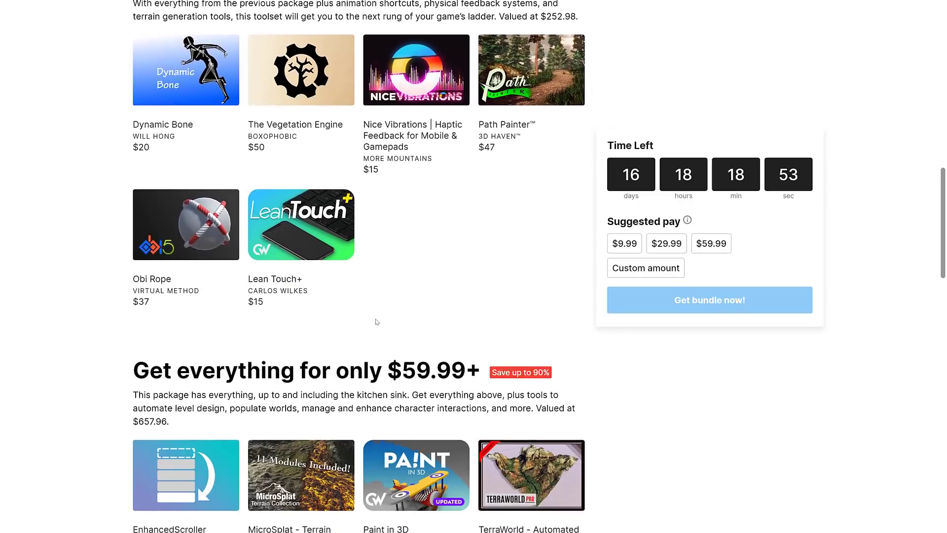
pyautogui.scroll(-4, 373, 313)
pyautogui.scroll(-1, 372, 312)
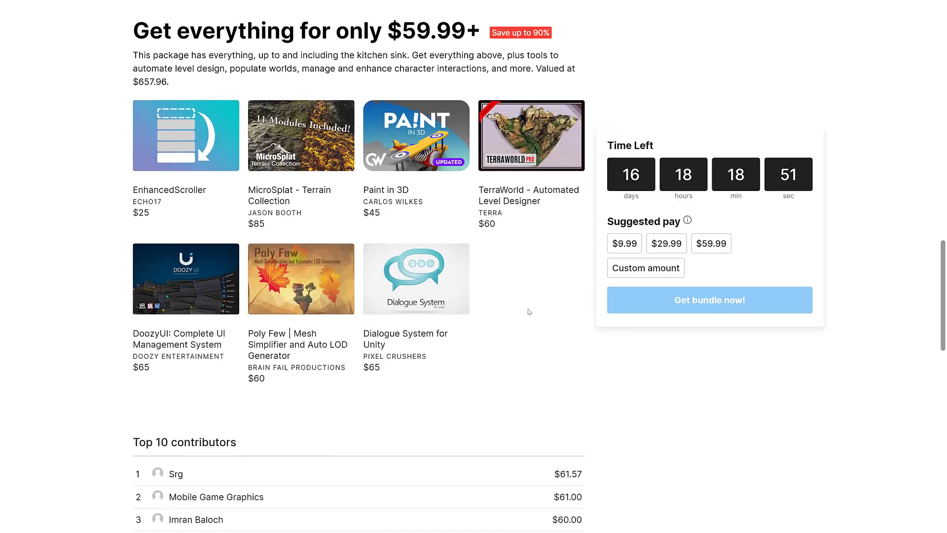
pyautogui.scroll(4, 521, 284)
pyautogui.scroll(4, 520, 284)
pyautogui.scroll(1, 459, 277)
pyautogui.scroll(5, 458, 278)
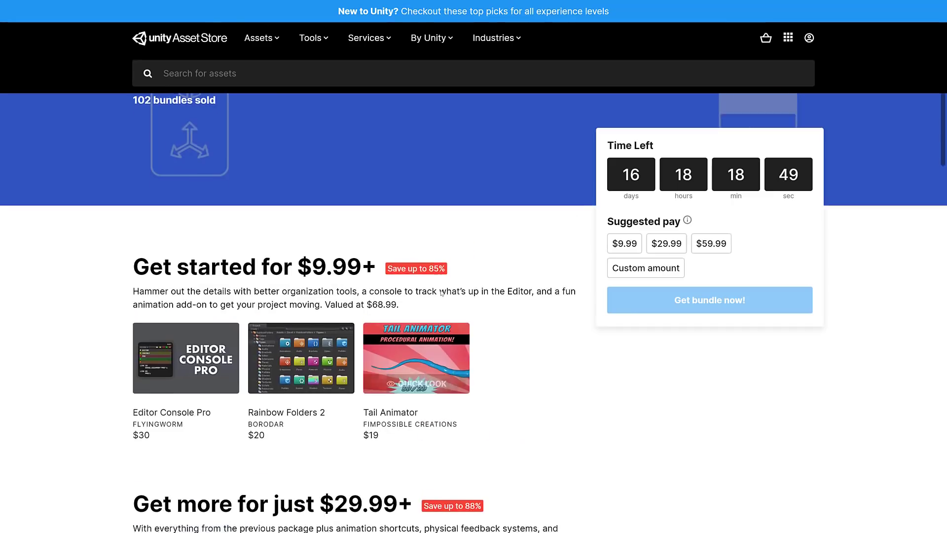
pyautogui.scroll(1, 400, 260)
pyautogui.scroll(-1, 400, 261)
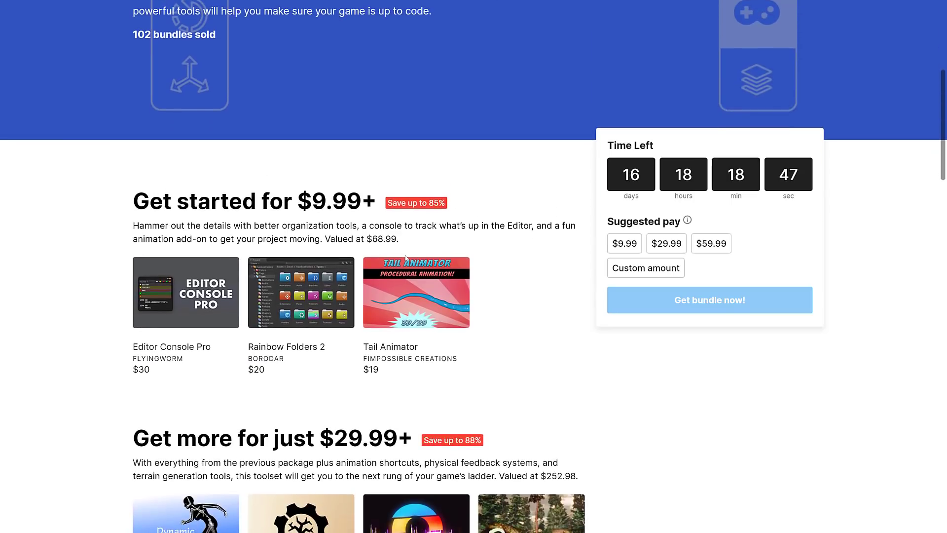
pyautogui.scroll(-1, 406, 257)
pyautogui.scroll(-4, 406, 257)
pyautogui.scroll(-5, 406, 256)
pyautogui.scroll(-2, 414, 281)
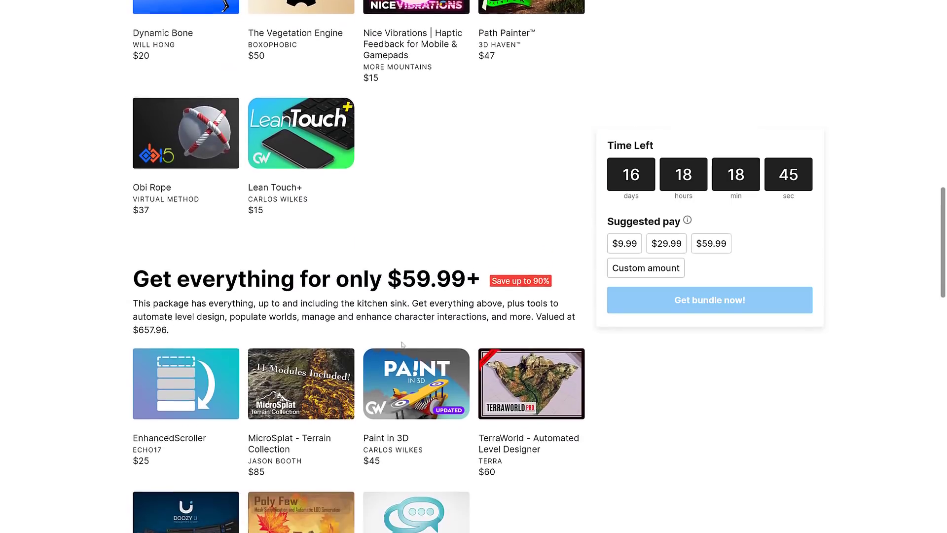
pyautogui.scroll(-1, 435, 311)
pyautogui.scroll(-2, 436, 311)
pyautogui.scroll(-1, 422, 282)
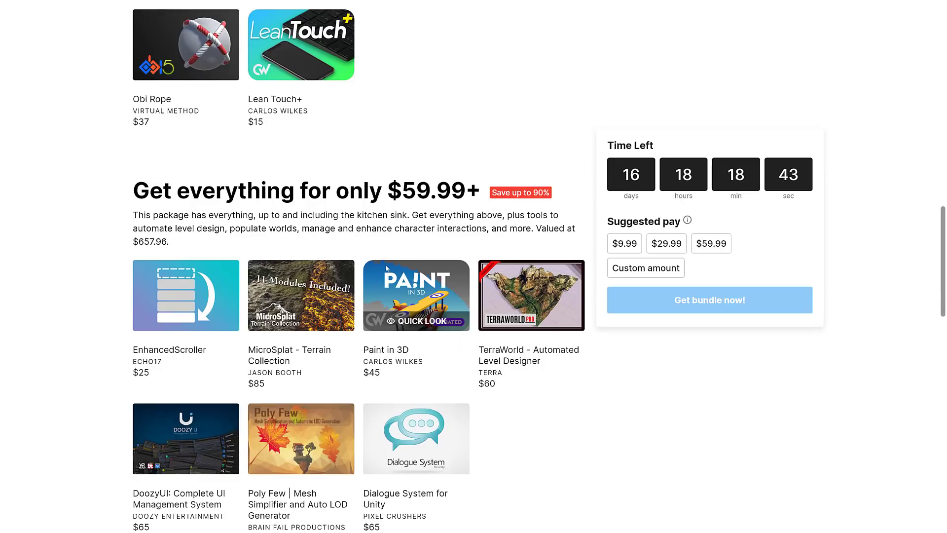
pyautogui.scroll(5, 394, 260)
pyautogui.scroll(4, 395, 261)
pyautogui.scroll(3, 391, 259)
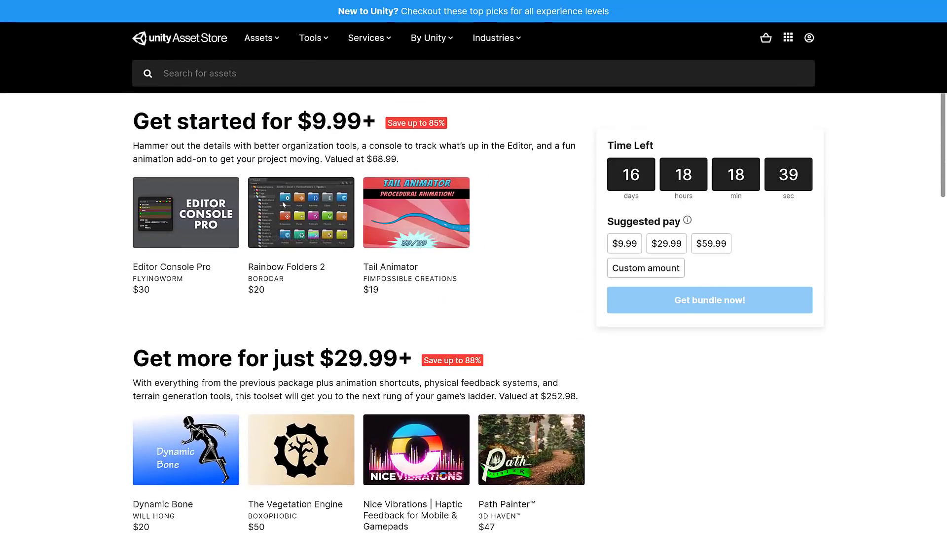
pyautogui.scroll(-1, 408, 237)
pyautogui.scroll(-2, 407, 229)
pyautogui.scroll(-2, 407, 229)
pyautogui.scroll(-2, 376, 227)
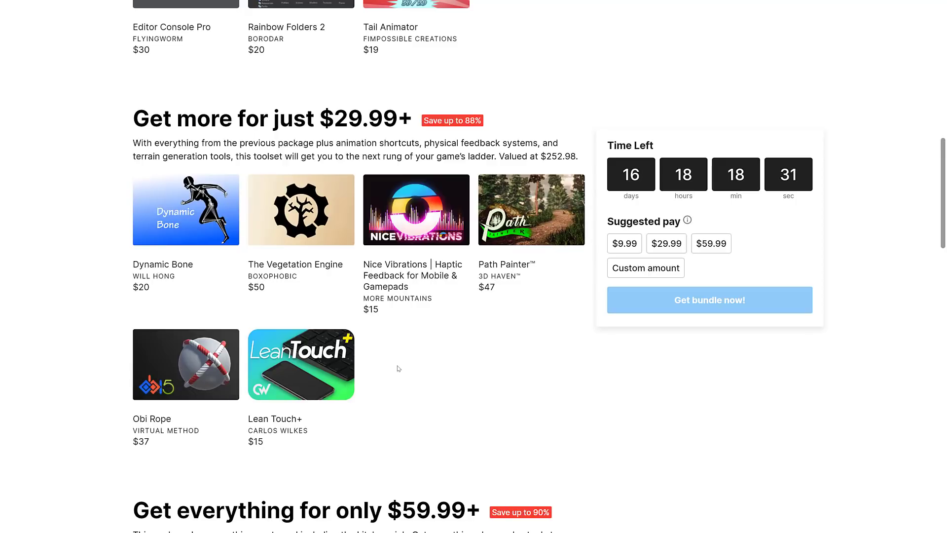
pyautogui.scroll(-3, 397, 367)
pyautogui.scroll(-3, 398, 367)
pyautogui.scroll(-2, 397, 367)
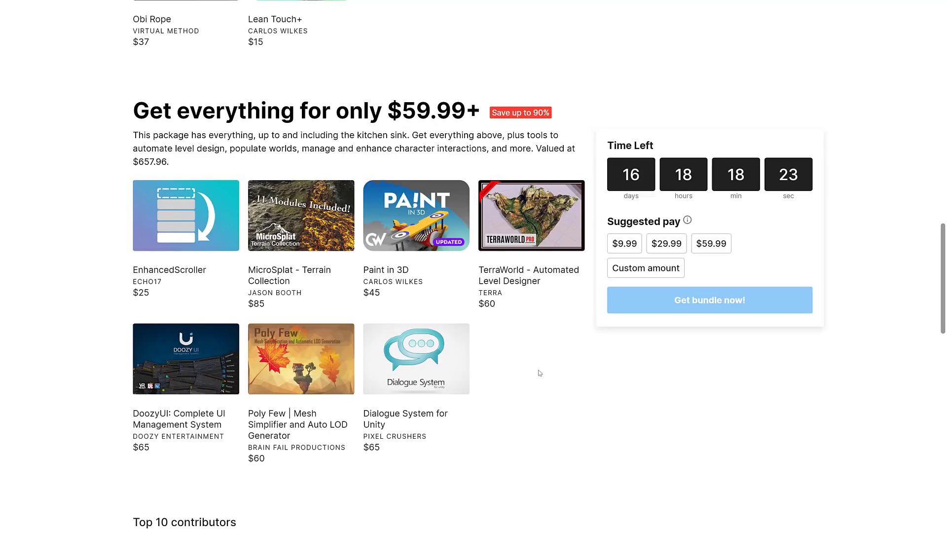
pyautogui.moveTo(301, 215)
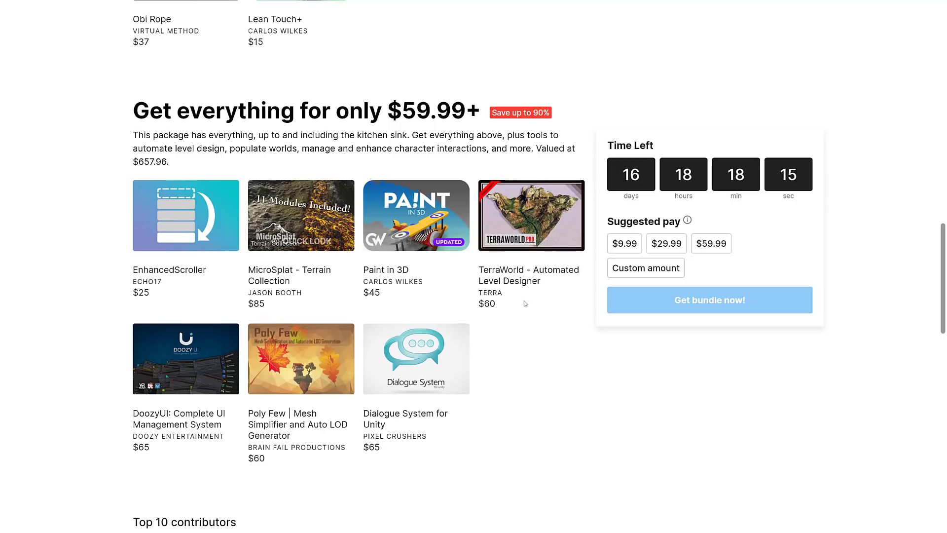
pyautogui.scroll(5, 463, 349)
pyautogui.scroll(3, 399, 323)
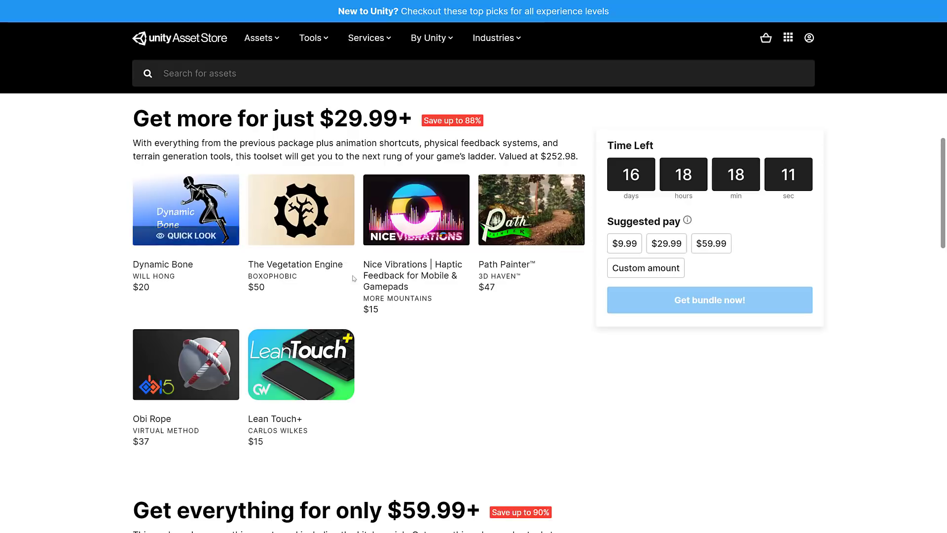
pyautogui.scroll(-1, 453, 332)
pyautogui.scroll(-5, 453, 331)
pyautogui.scroll(-1, 454, 332)
pyautogui.moveTo(186, 295)
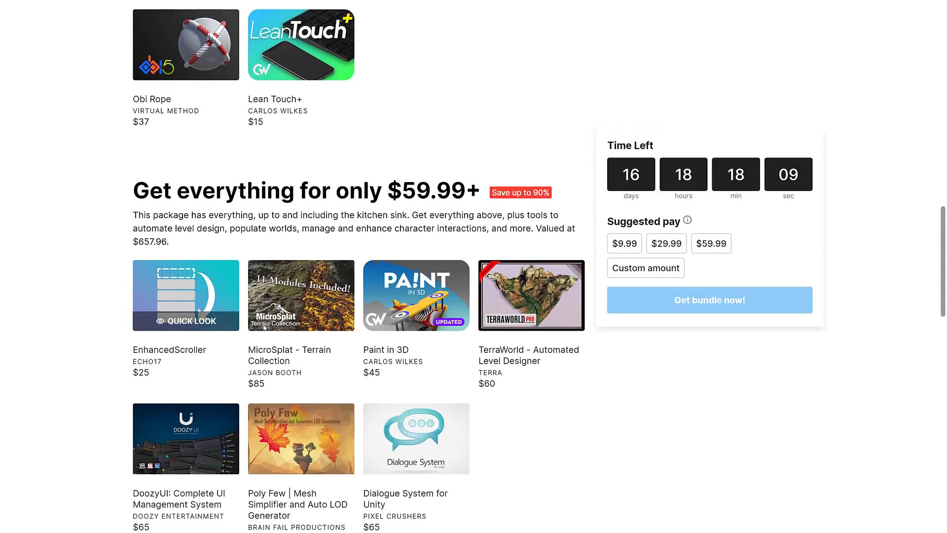
pyautogui.scroll(-3, 364, 339)
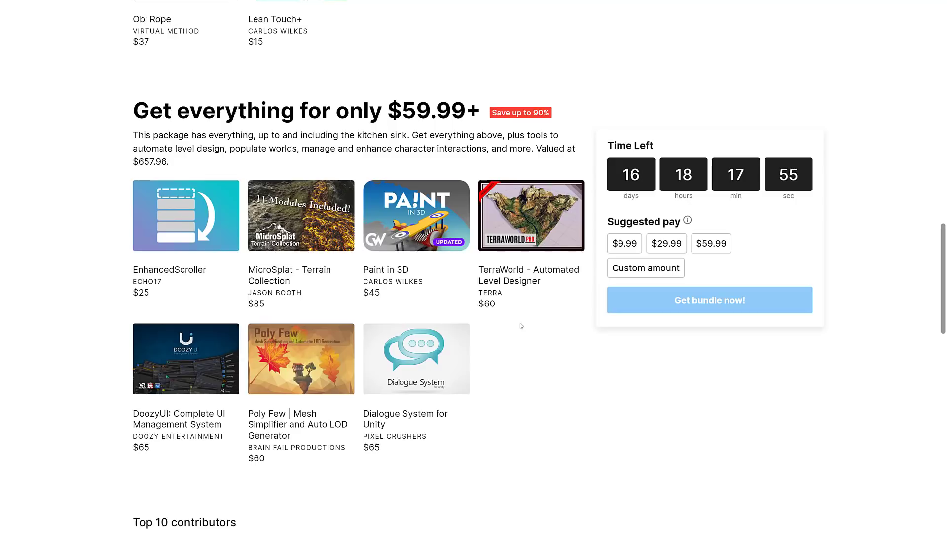
pyautogui.scroll(5, 582, 339)
pyautogui.scroll(5, 518, 339)
pyautogui.scroll(3, 481, 339)
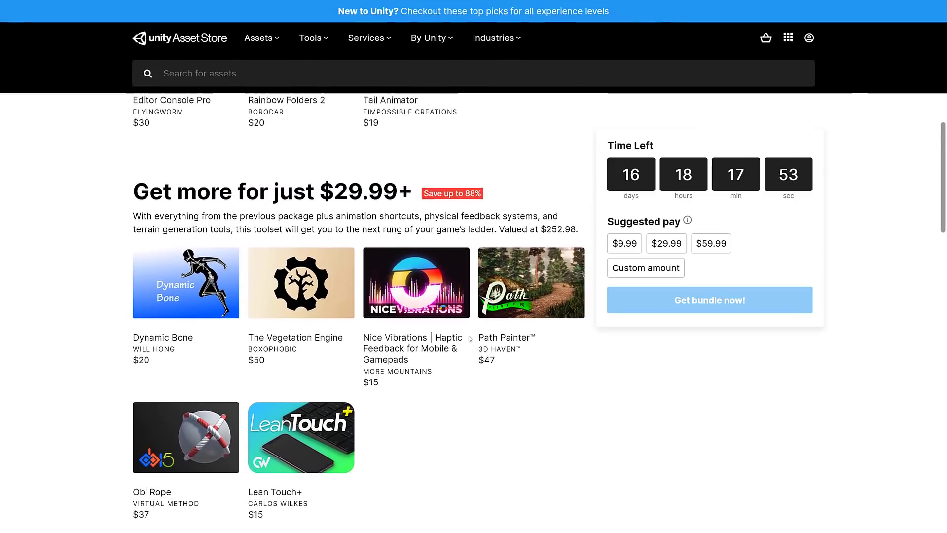
pyautogui.scroll(3, 470, 339)
pyautogui.scroll(1, 469, 338)
pyautogui.scroll(-4, 481, 333)
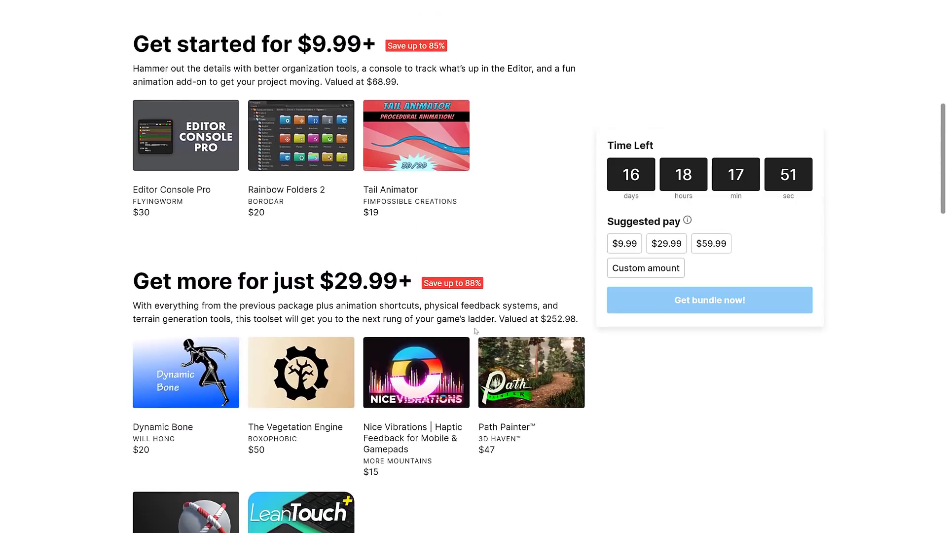
pyautogui.scroll(-2, 484, 330)
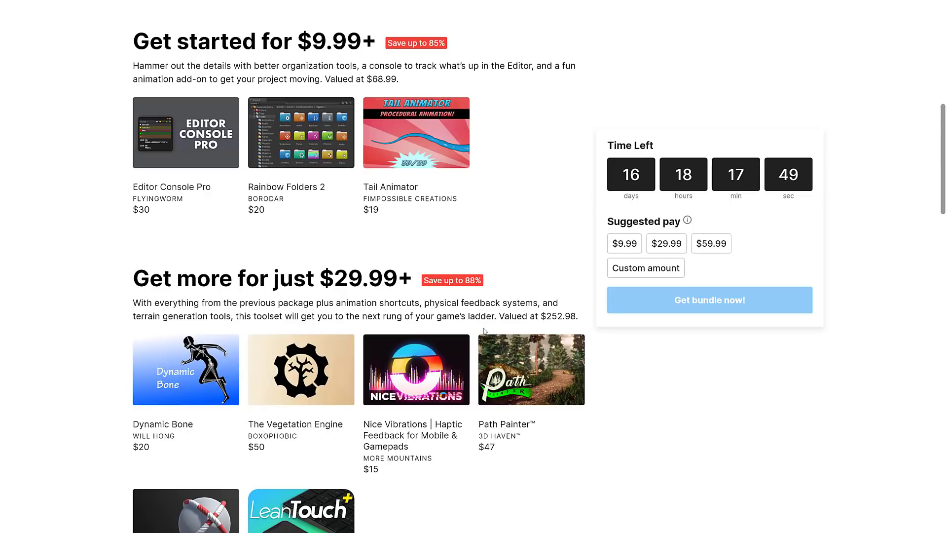